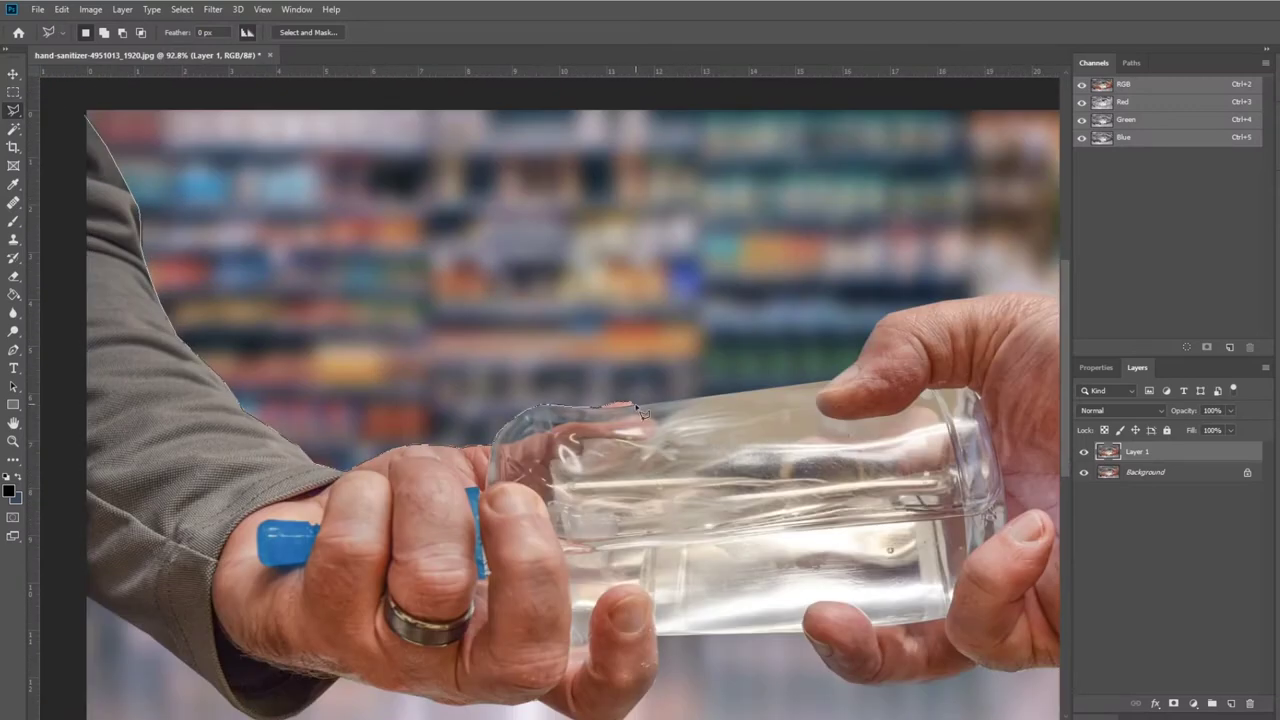
- Outline both hands and the bottle with the Polygonal Lasso, then drag in the stormy landscape photo
left_click_drag(880, 337, 460, 308)
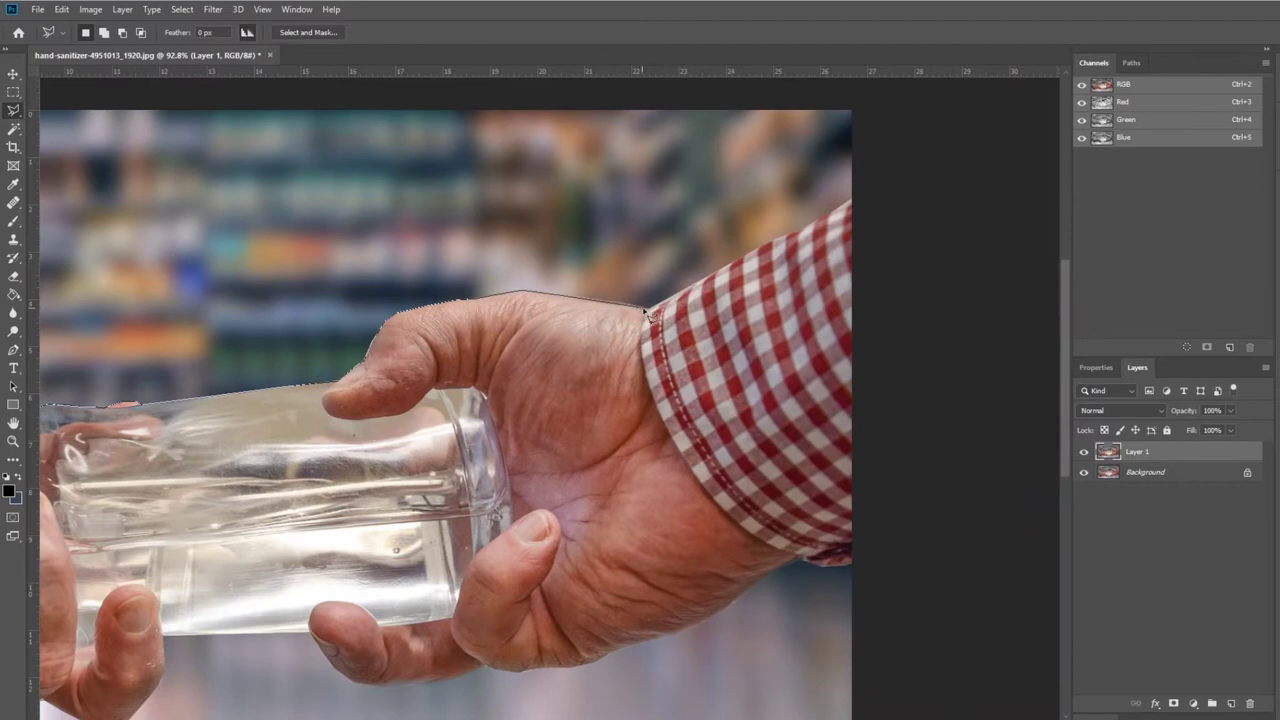
scroll(849, 573, "down", 3)
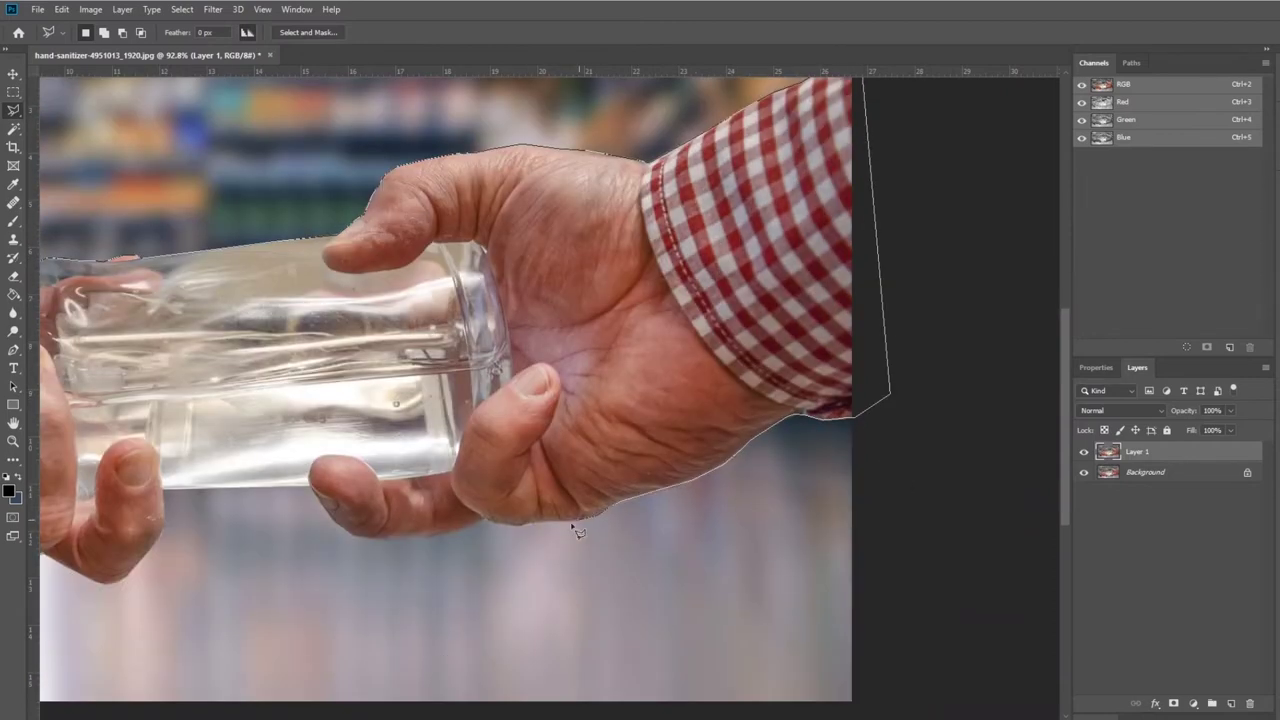
left_click(465, 520)
left_click(360, 537)
left_click(318, 490)
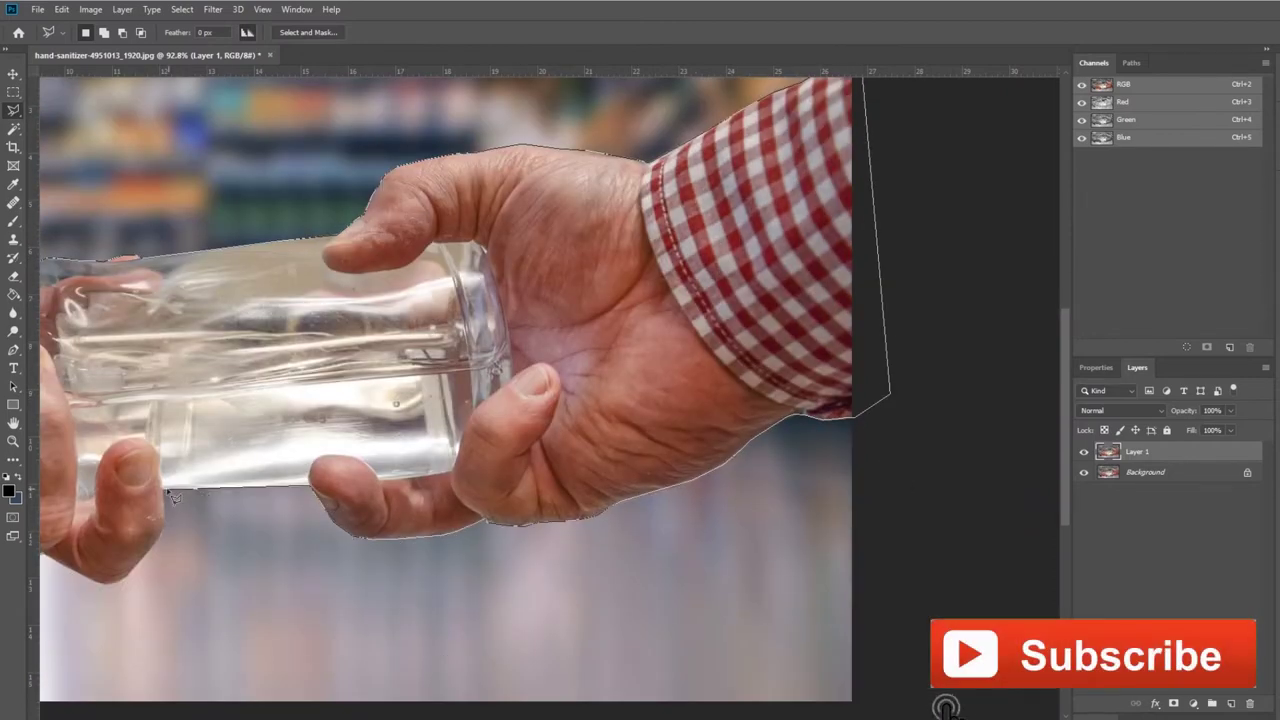
left_click_drag(123, 588, 418, 578)
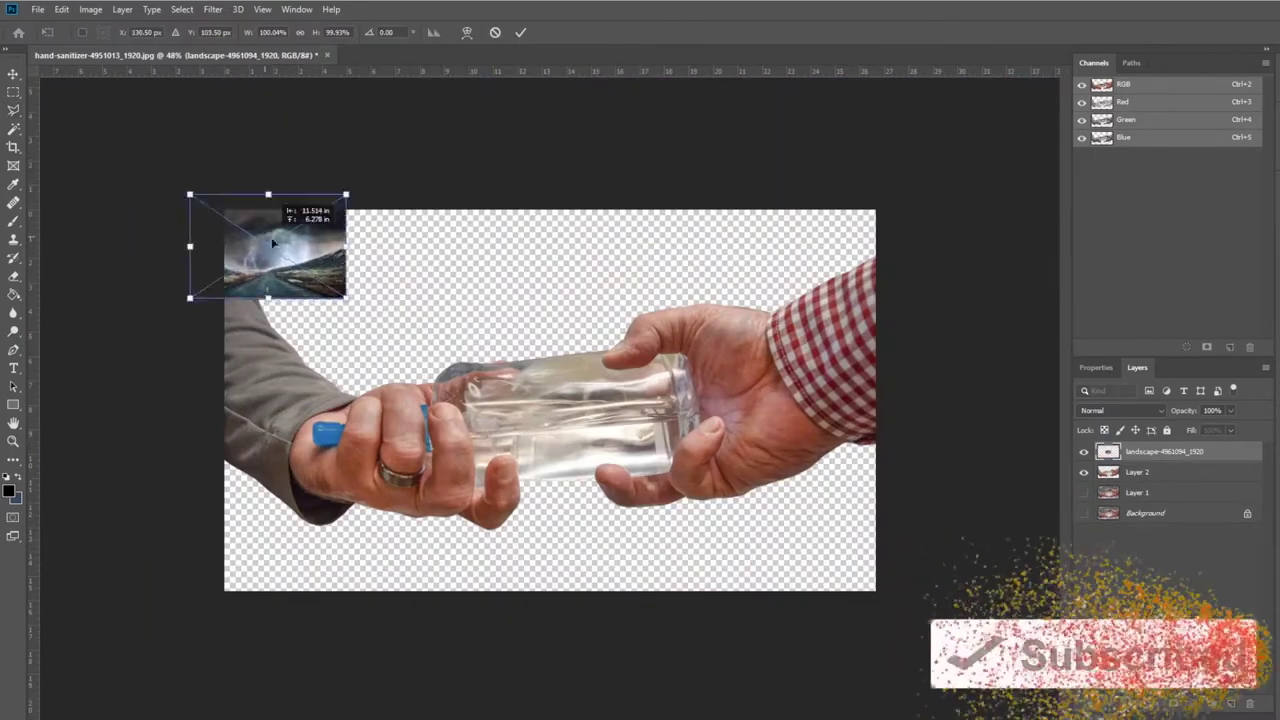
left_click_drag(270, 240, 550, 400)
- Place the landscape behind the hands layer and shift it up to raise the horizon
key("Return")
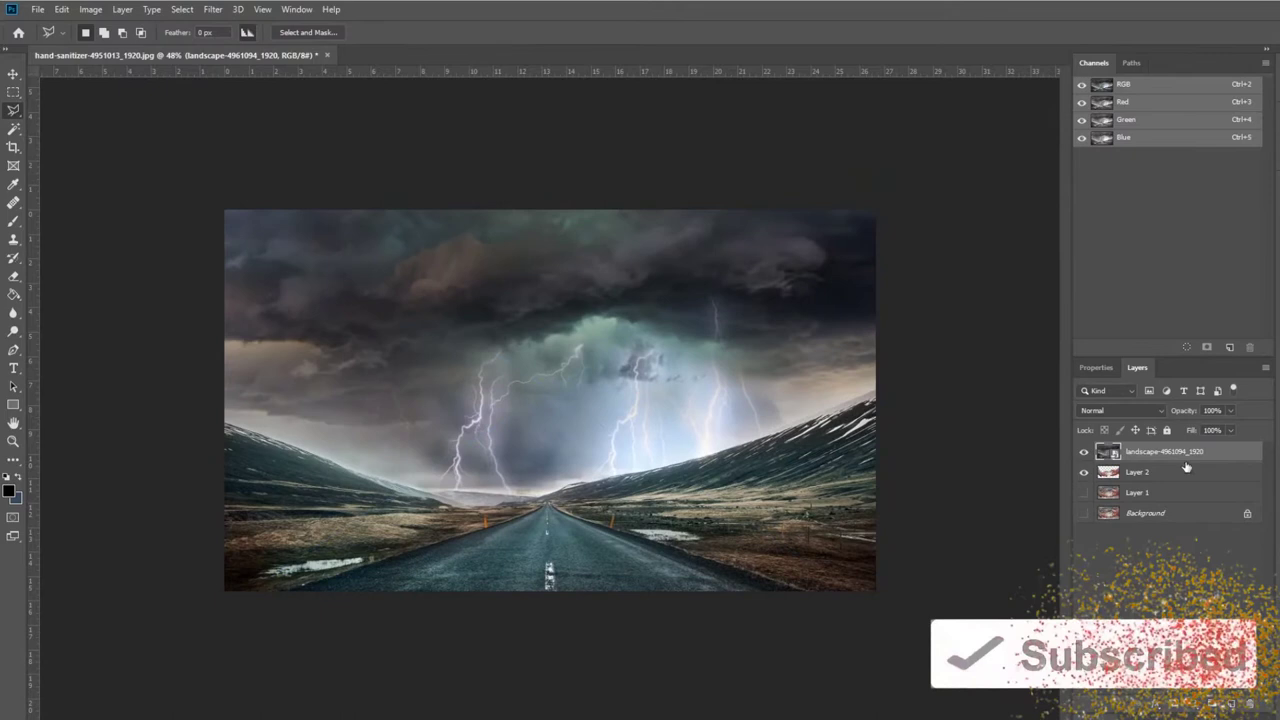
left_click_drag(1140, 451, 1100, 474)
key("ctrl+t")
left_click_drag(455, 290, 455, 270)
key("Return")
- Add a Hue/Saturation adjustment on Layer 2 with saturation and lightness at -16
left_click(1160, 452)
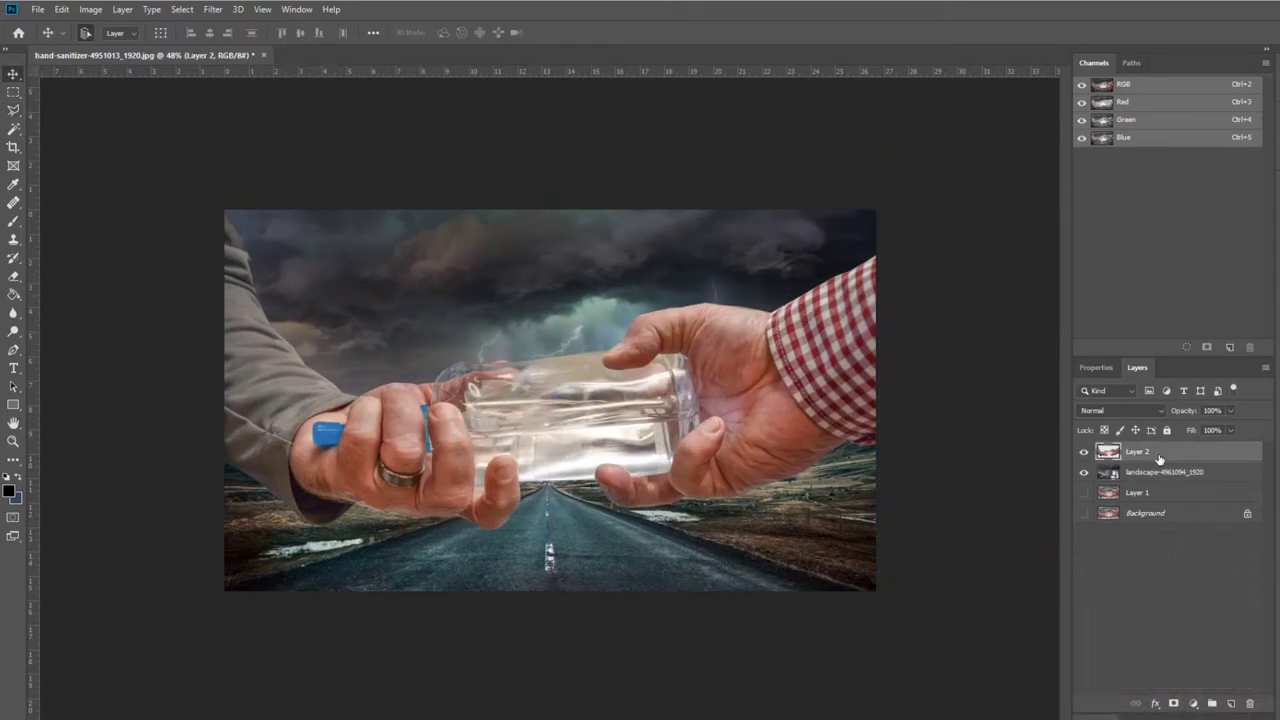
left_click(122, 9)
mouse_move(164, 196)
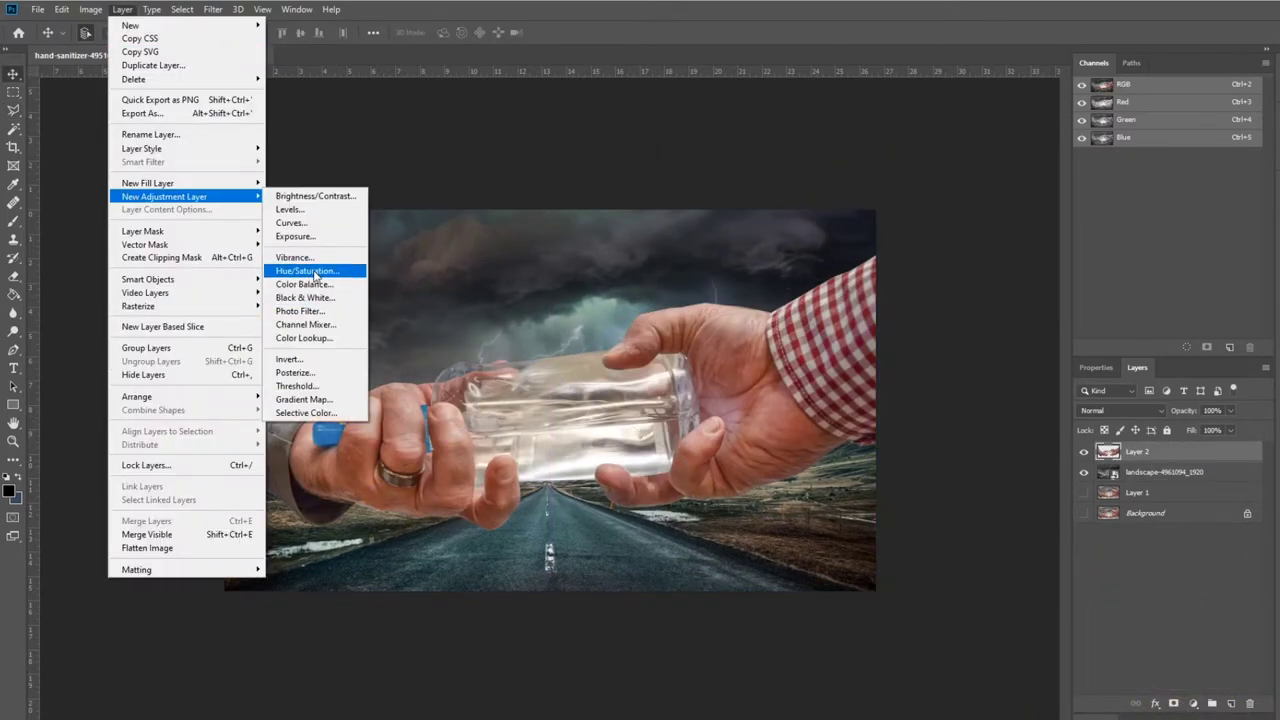
left_click(310, 271)
left_click_drag(1167, 522, 1154, 522)
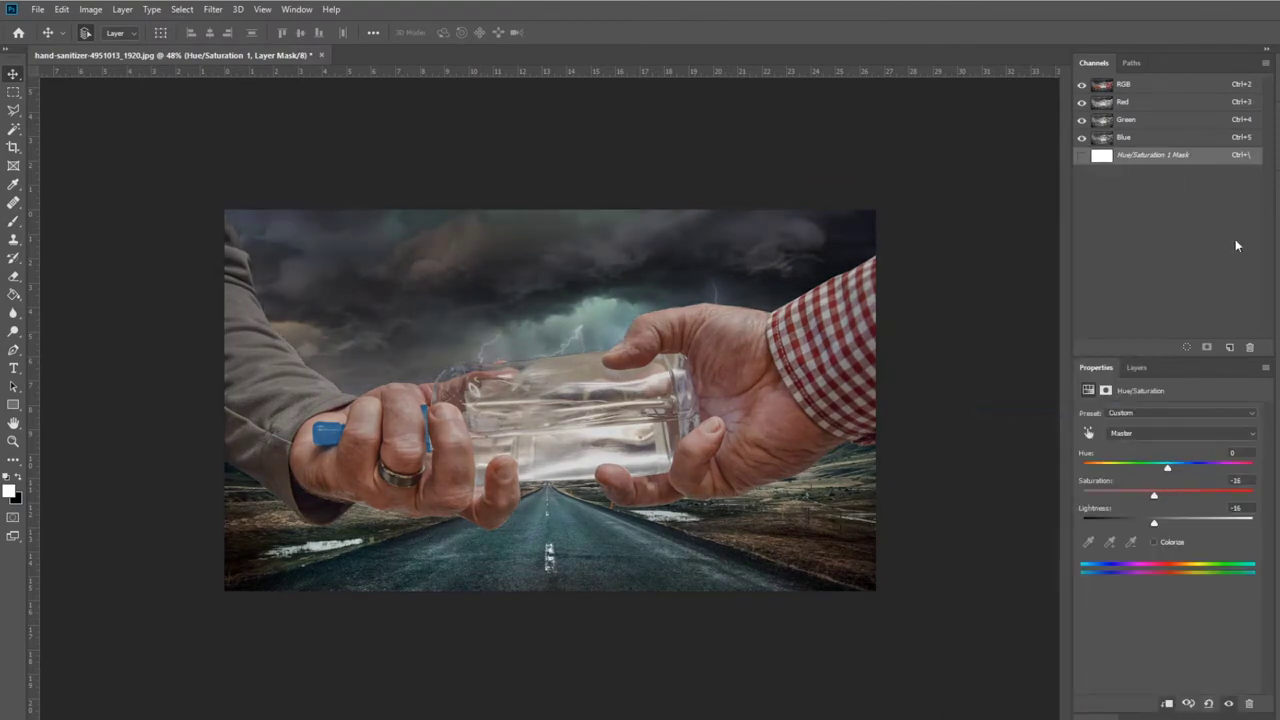
- Add a Brightness/Contrast adjustment to fine-tune the hands' tone
left_click(122, 9)
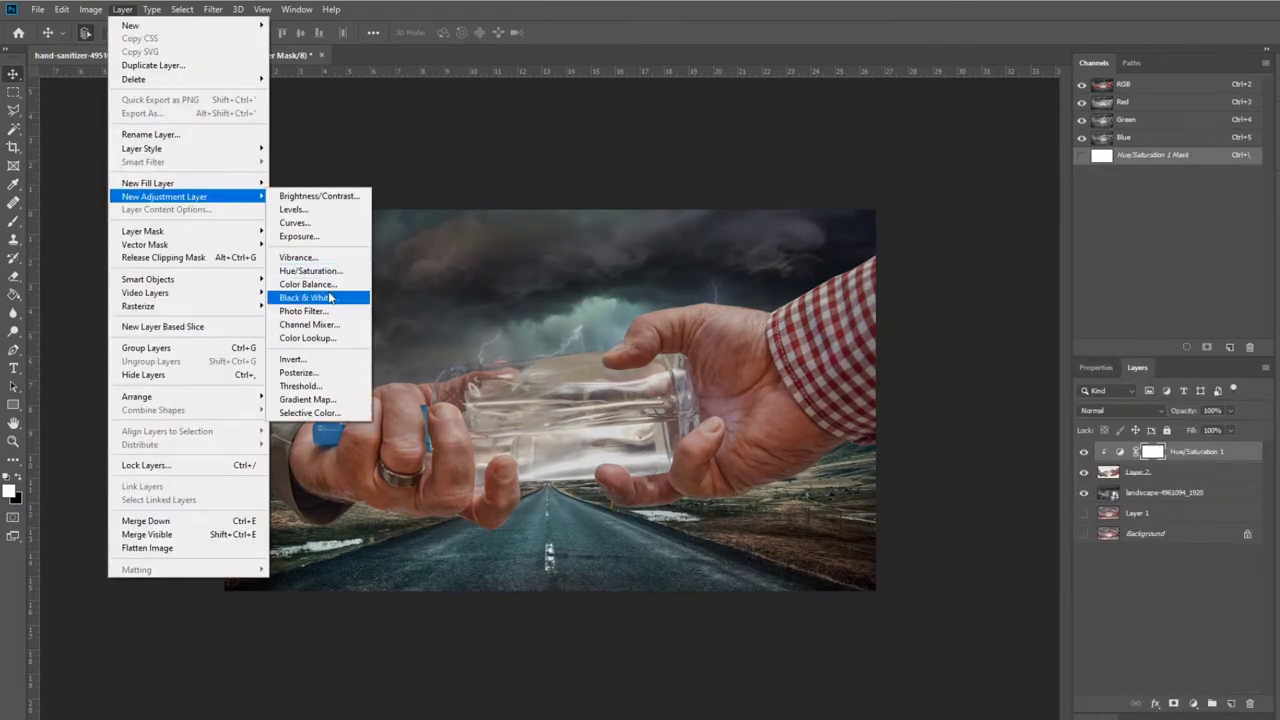
left_click(320, 170)
key("F7")
left_click_drag(1168, 456, 1166, 456)
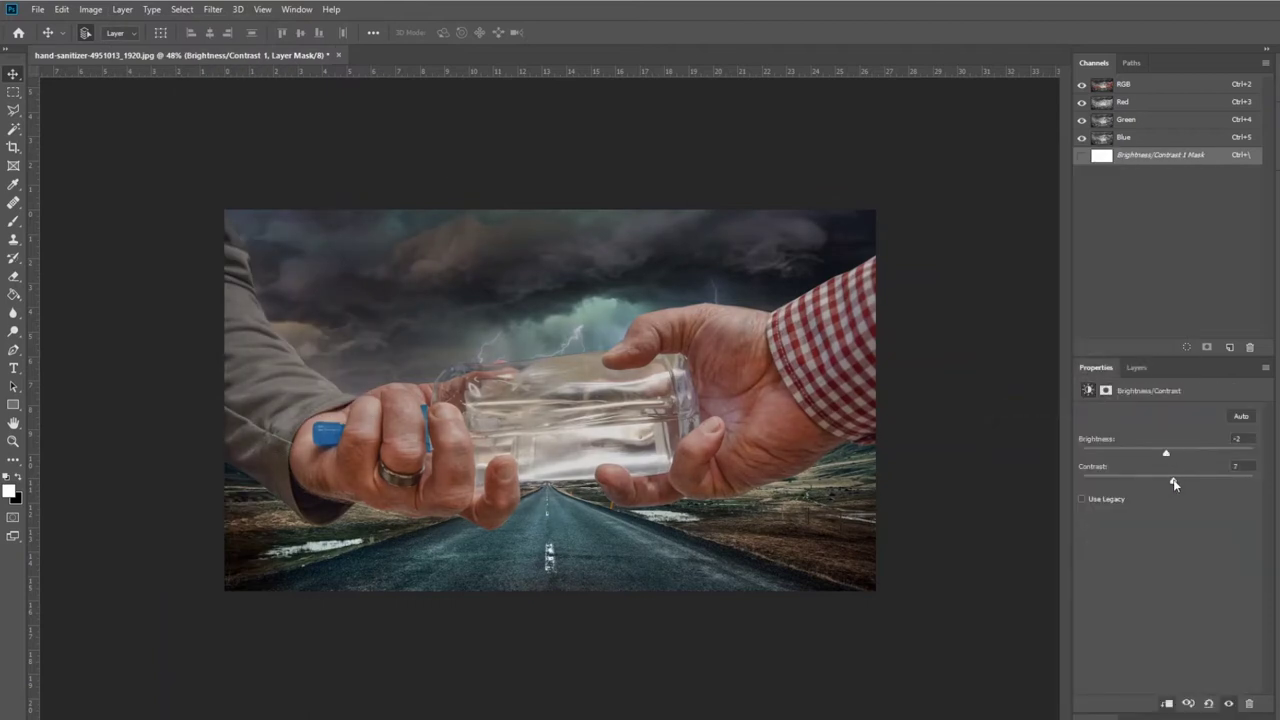
key("F7")
- Duplicate the landscape, enlarge the copy, and apply a 13.9-radius Gaussian Blur to it
left_click(1165, 513)
key("ctrl+j")
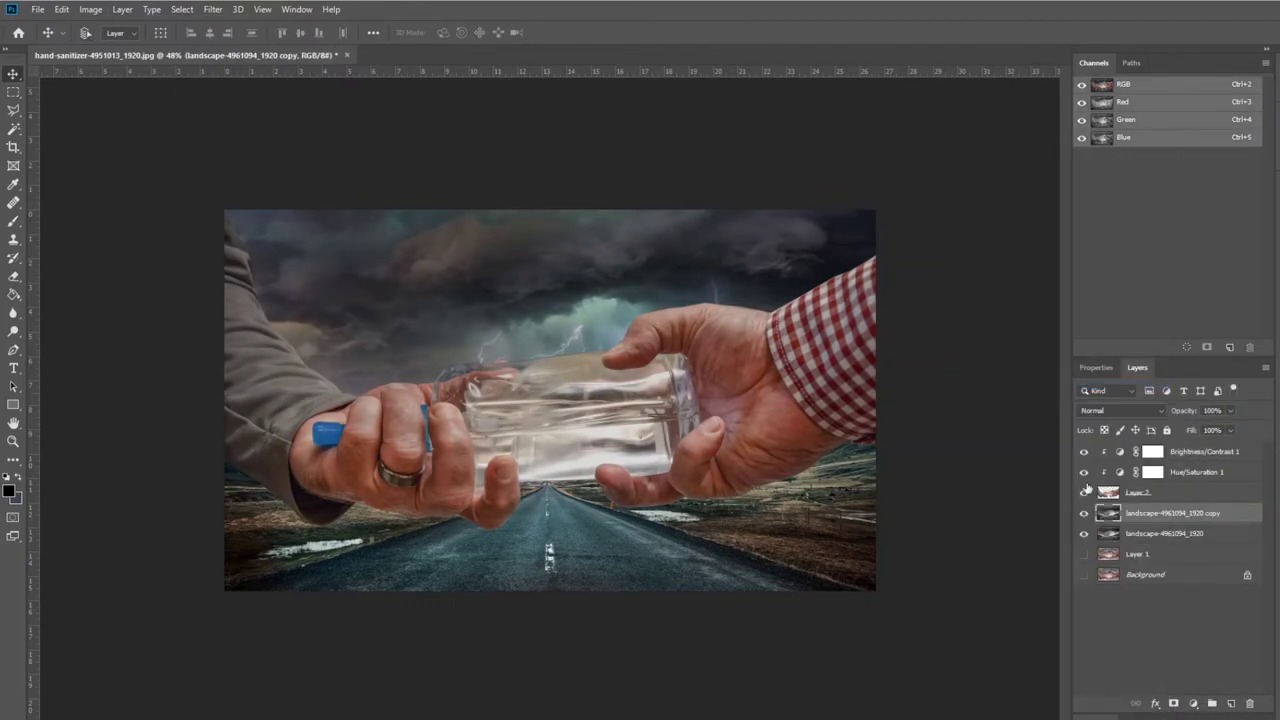
key("ctrl+t")
left_click_drag(914, 592, 909, 475)
key("Return")
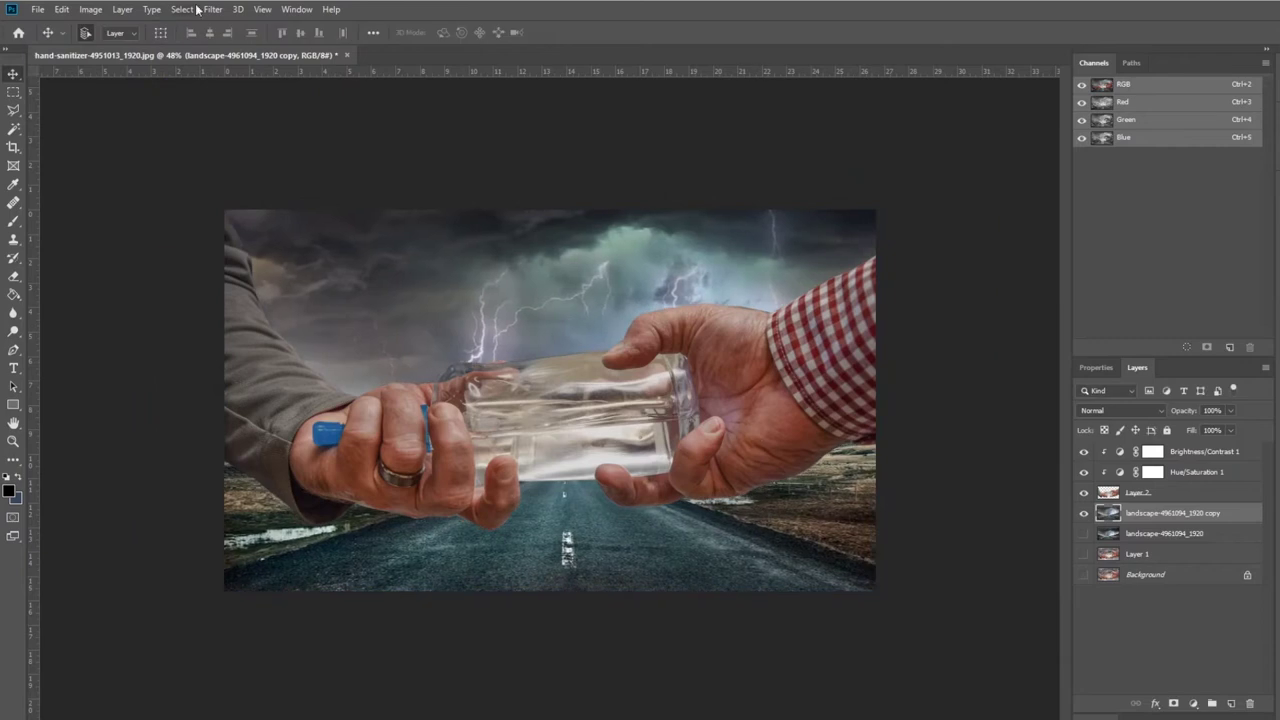
left_click(213, 9)
key("Return")
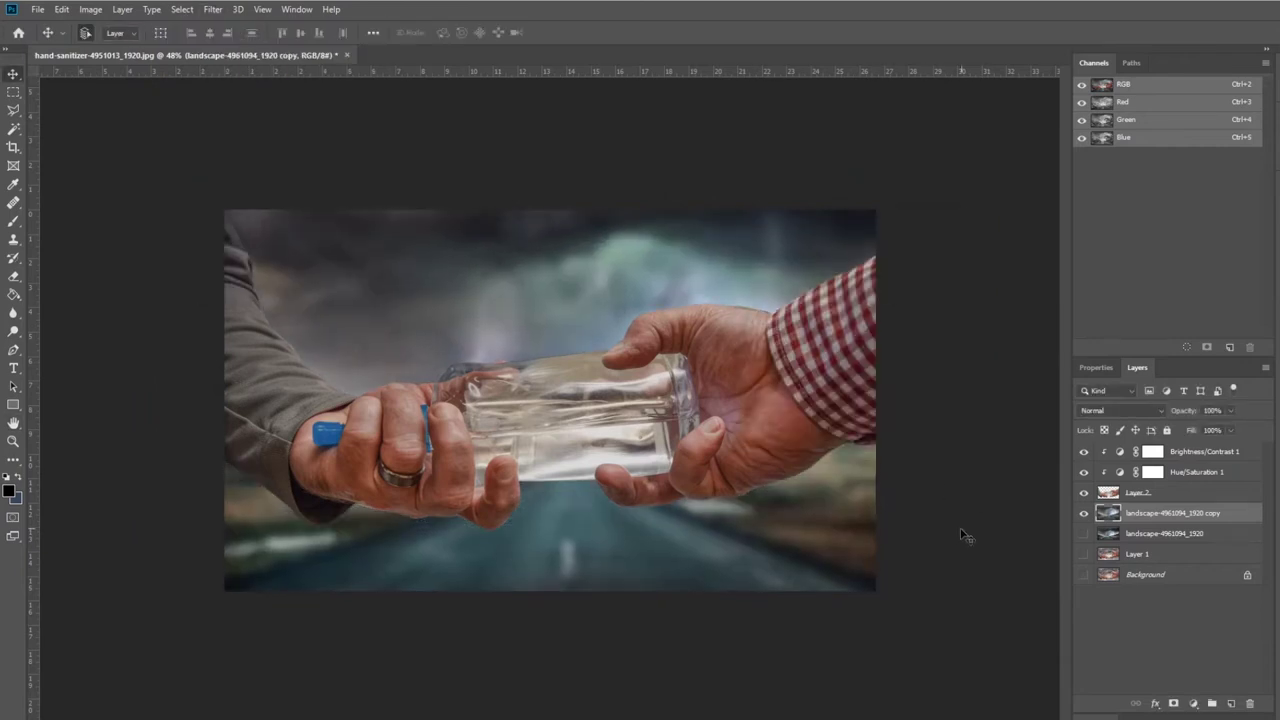
left_click(1140, 493)
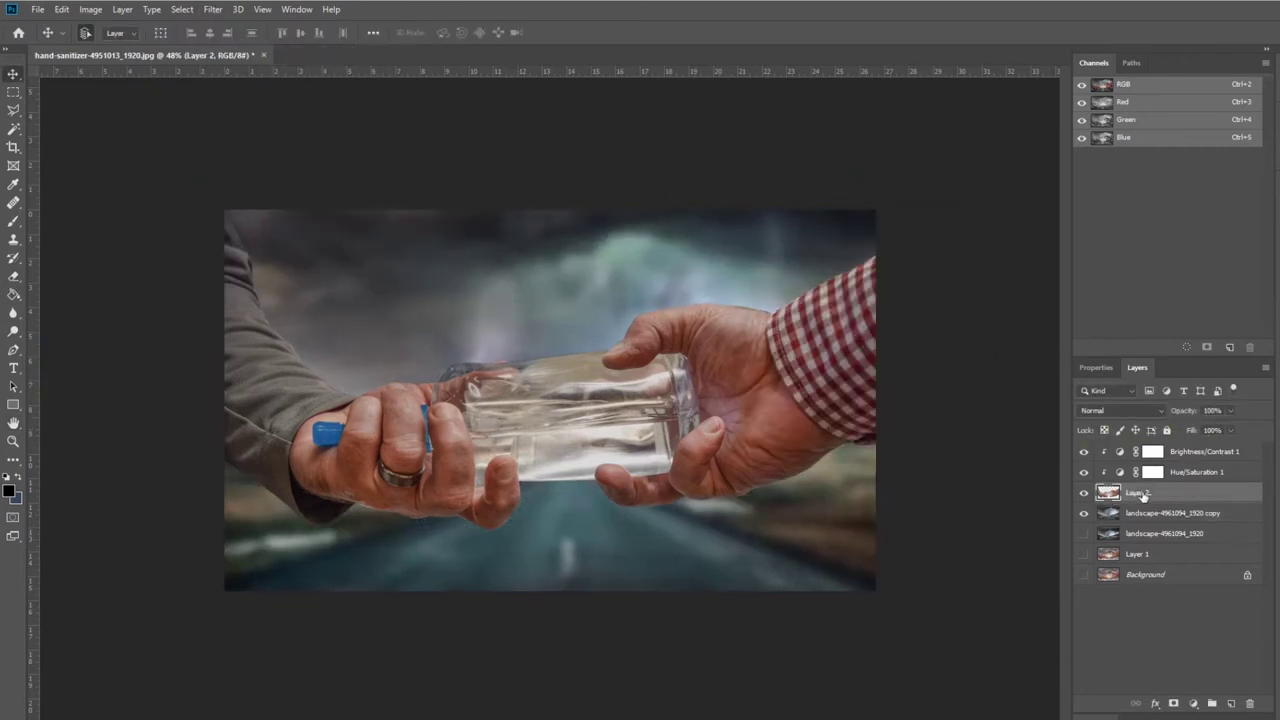
- Quick-select the glass bottle on Layer 2, test-copying it and undoing to keep the selection
left_click(13, 129)
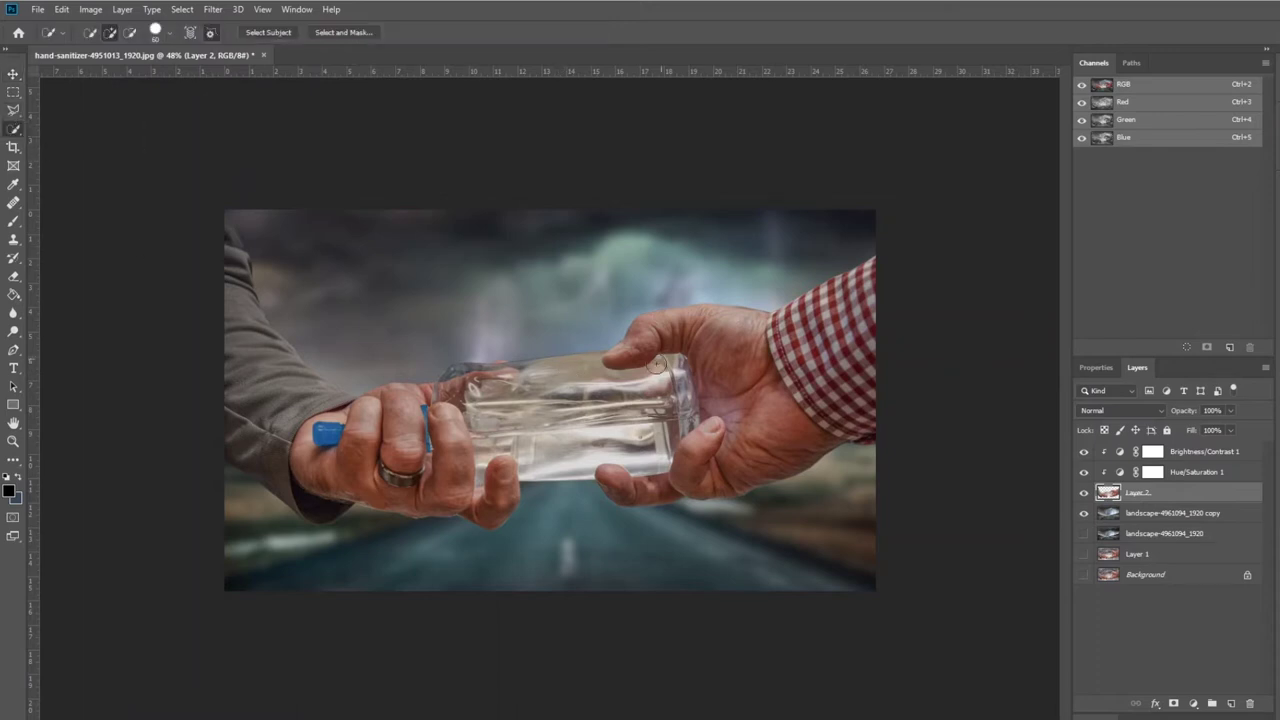
scroll(538, 370, "up", 5)
left_click_drag(471, 286, 520, 300)
scroll(587, 357, "down", 4)
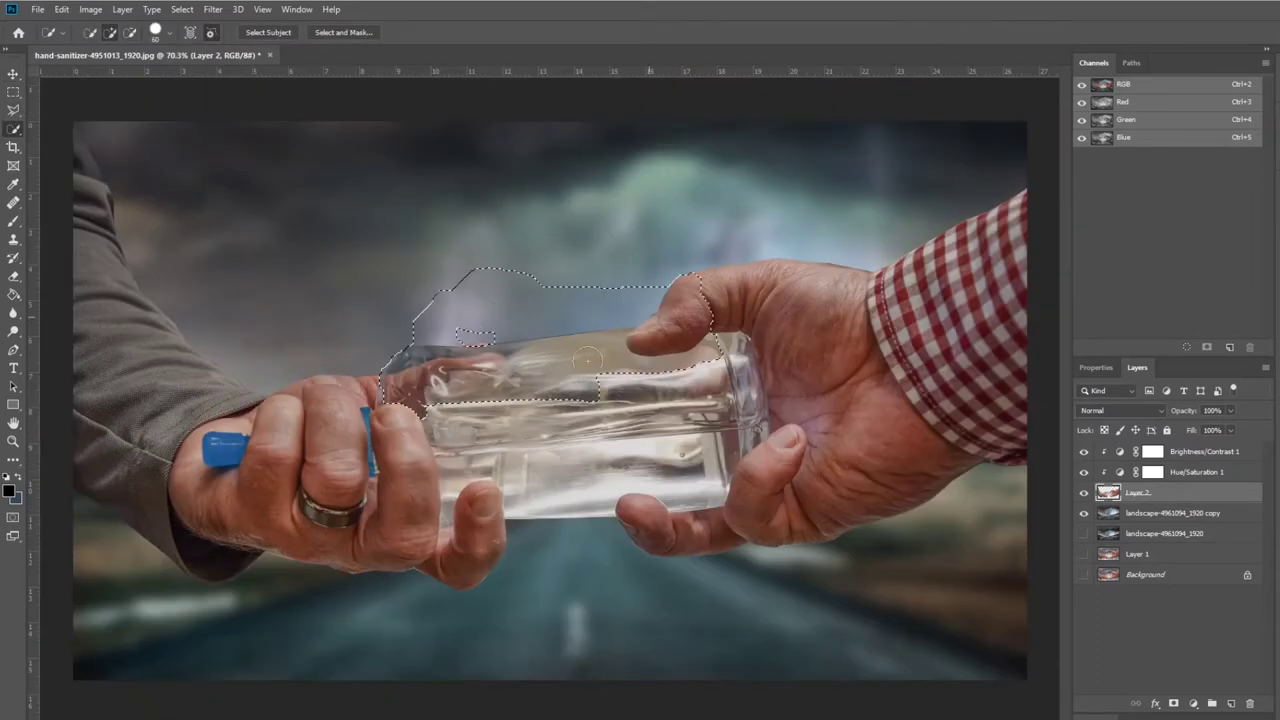
left_click_drag(705, 283, 590, 505)
scroll(431, 466, "up", 4)
scroll(641, 341, "down", 4)
key("ctrl+j")
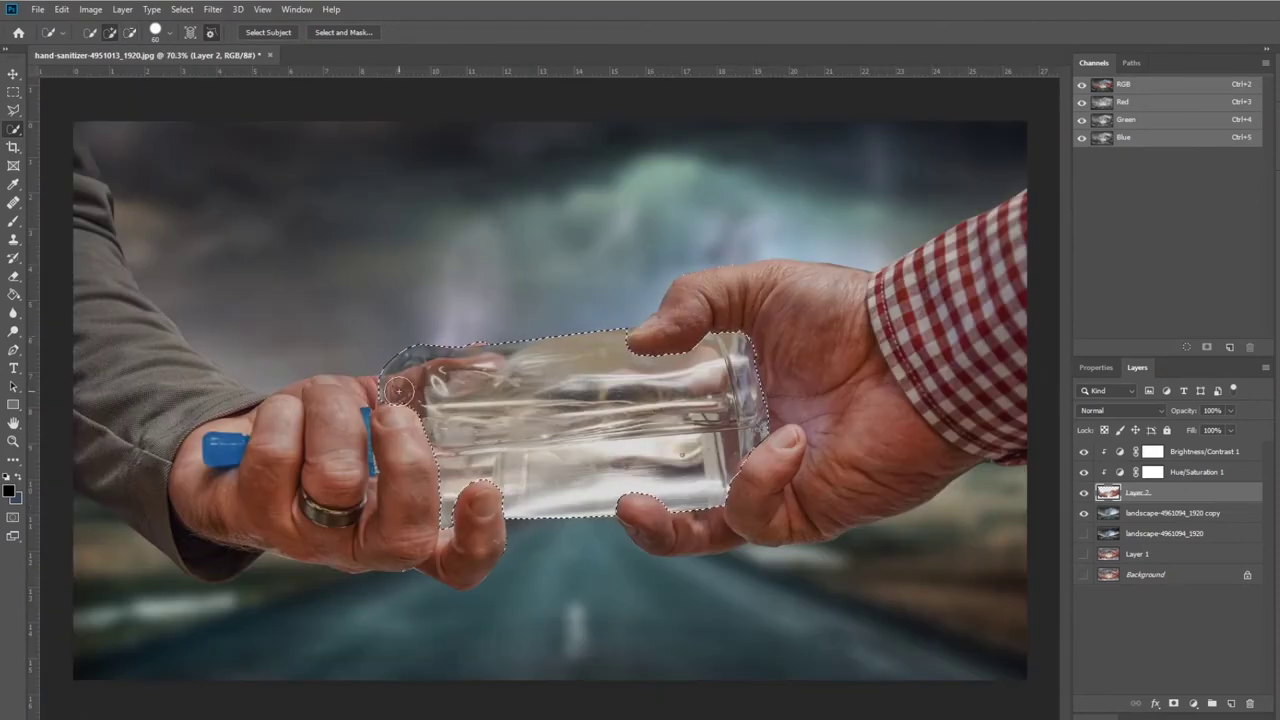
scroll(400, 400, "down", 4)
left_click(1082, 451)
key("ctrl+z")
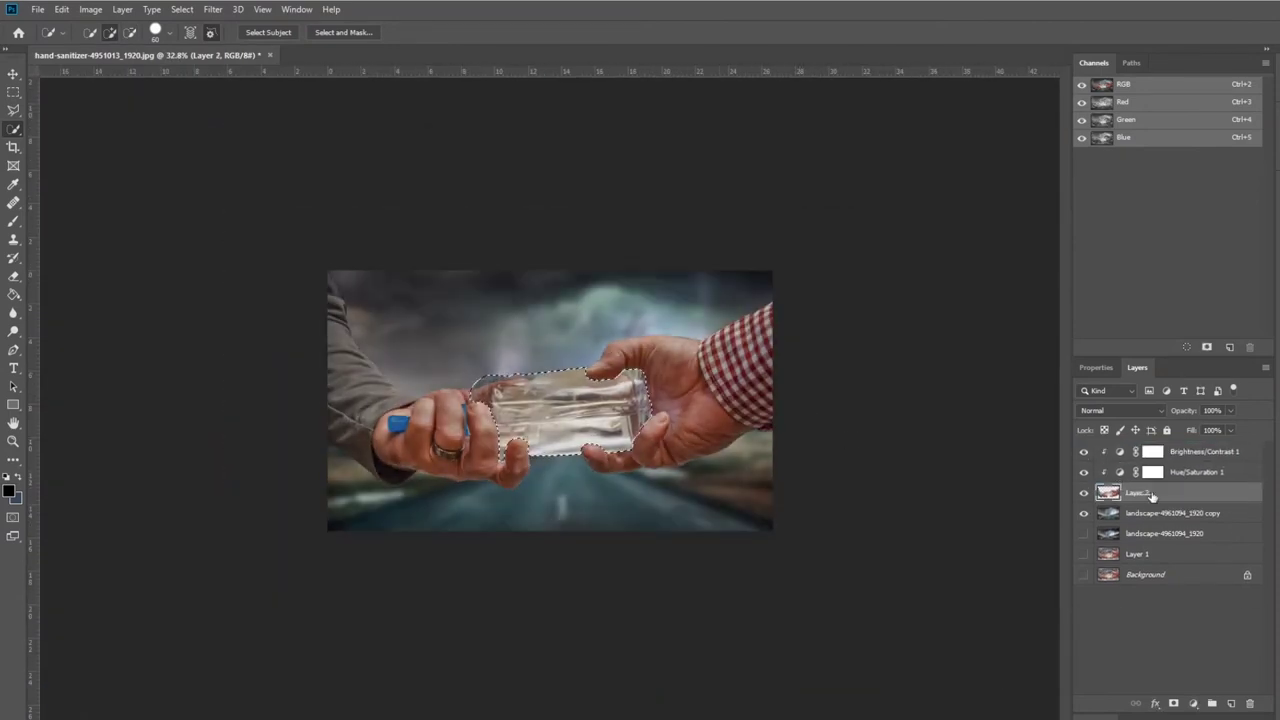
- Add the blue cap to the selection and copy bottle and cap to Layer 3
scroll(369, 391, "up", 9)
left_click(400, 372)
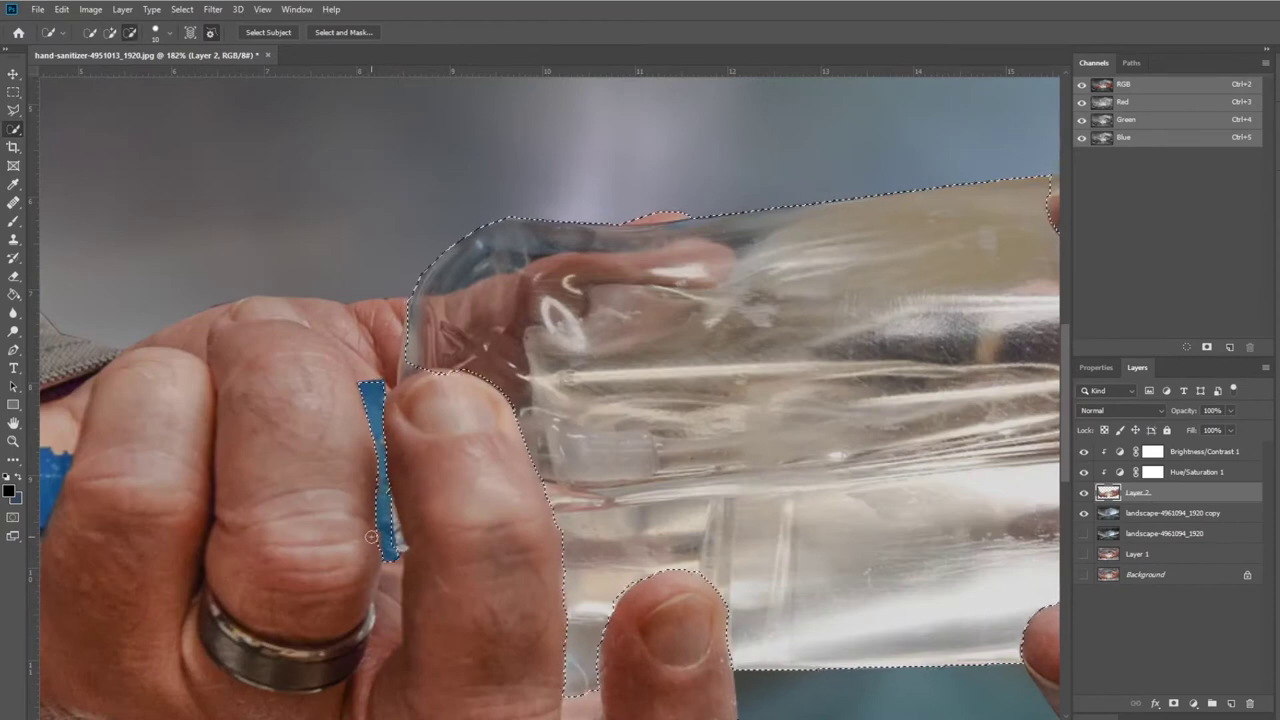
scroll(567, 365, "down", 2)
scroll(567, 365, "down", 6)
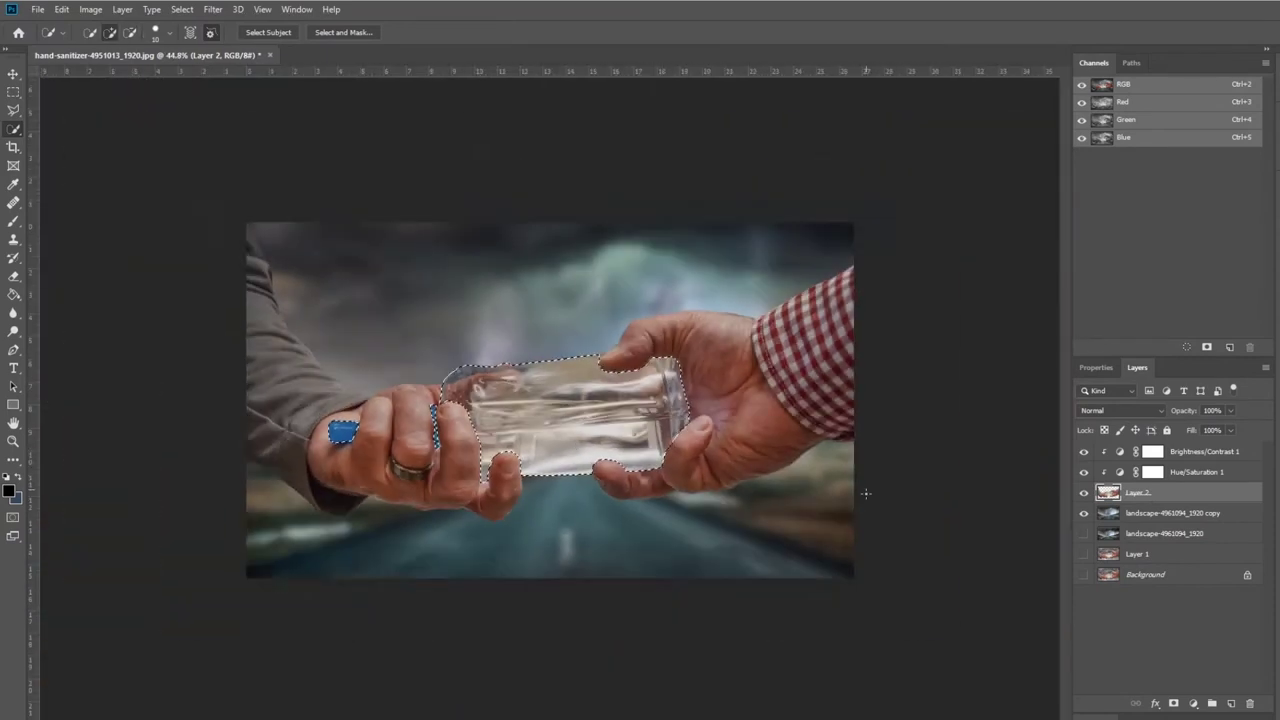
key("ctrl+j")
- Duplicate the landscape layer and move the bottle layer to the top of the stack
left_click(1140, 553)
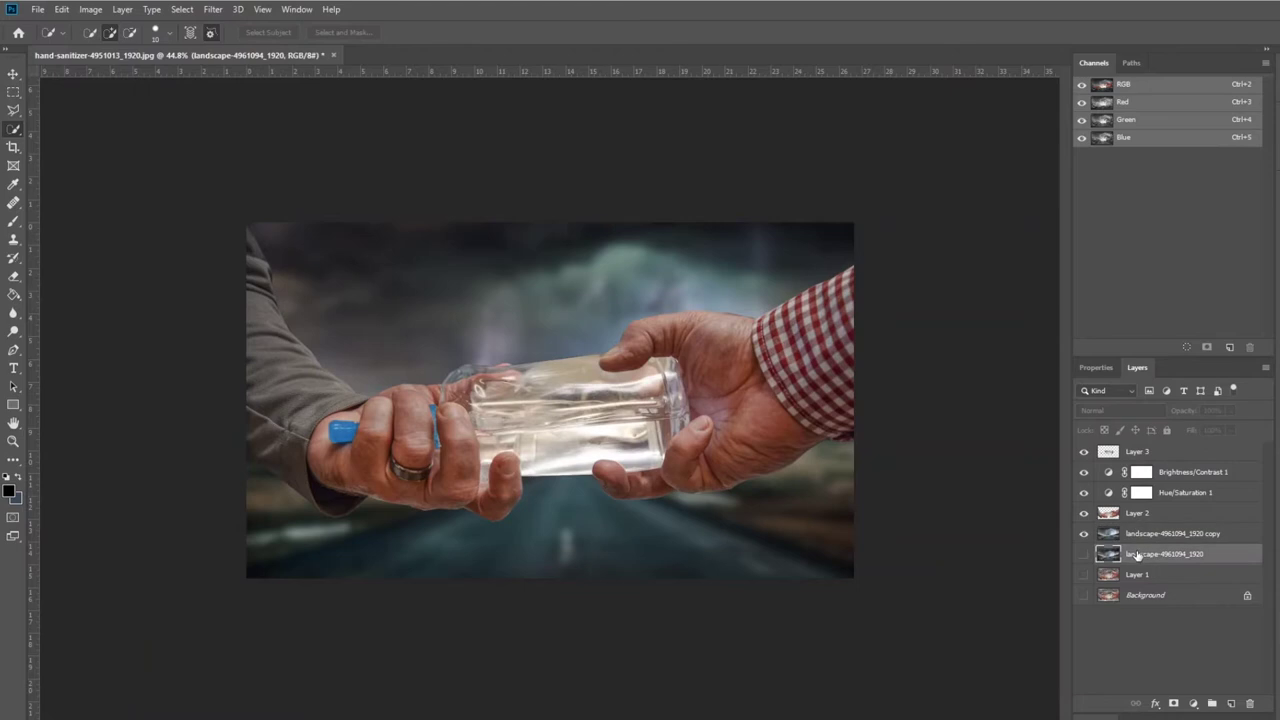
key("ctrl+j")
key("ctrl+j")
left_click(1103, 533)
key("ctrl+shift+bracketright")
left_click(1120, 410)
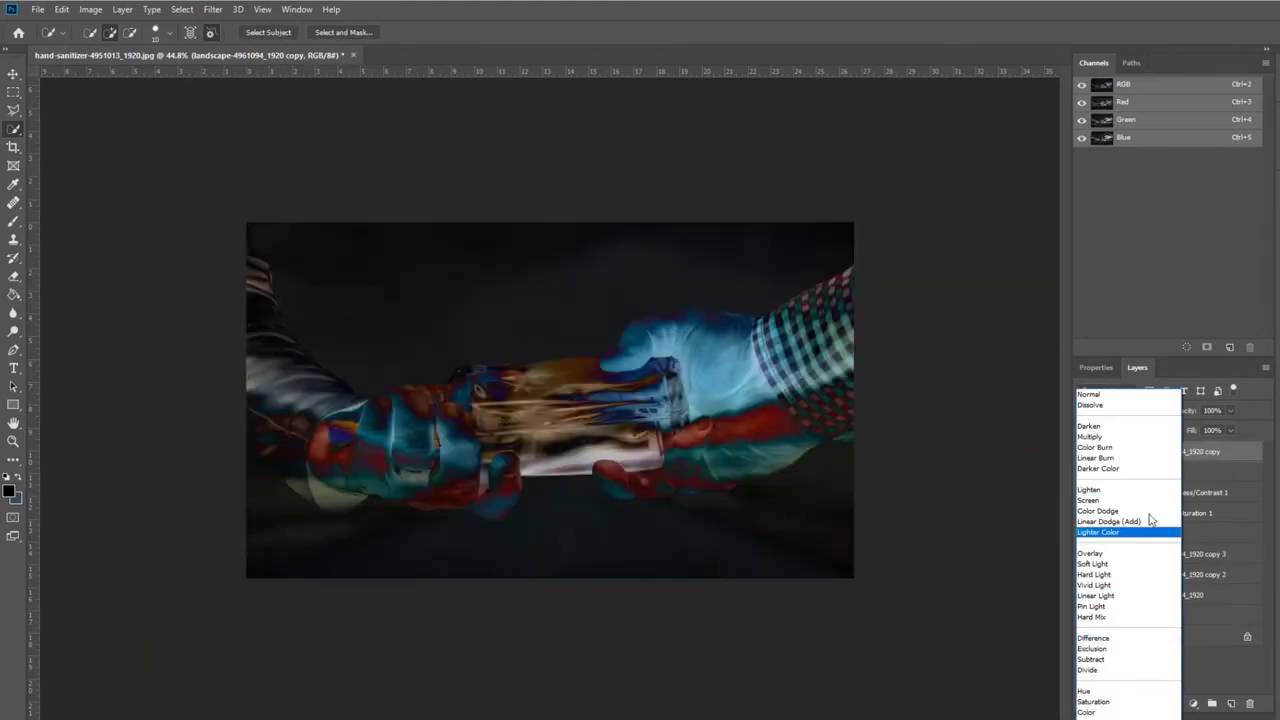
key("Escape")
left_click(1130, 472)
key("ctrl+shift+bracketright")
- Put the landscape copy above the bottle and delete everything outside the bottle's outline
left_click(1140, 472)
key("ctrl+shift+bracketright")
left_click(1120, 410)
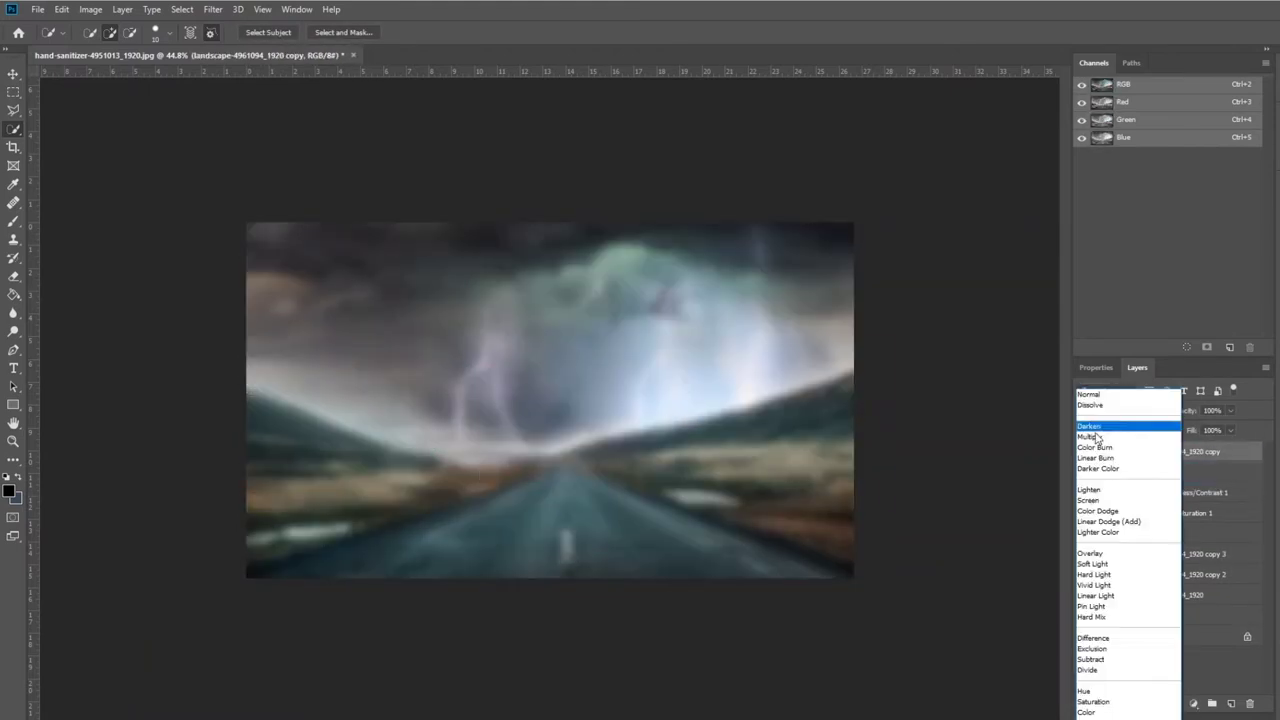
key("Escape")
left_click(1108, 472, "ctrl")
key("ctrl+shift+i")
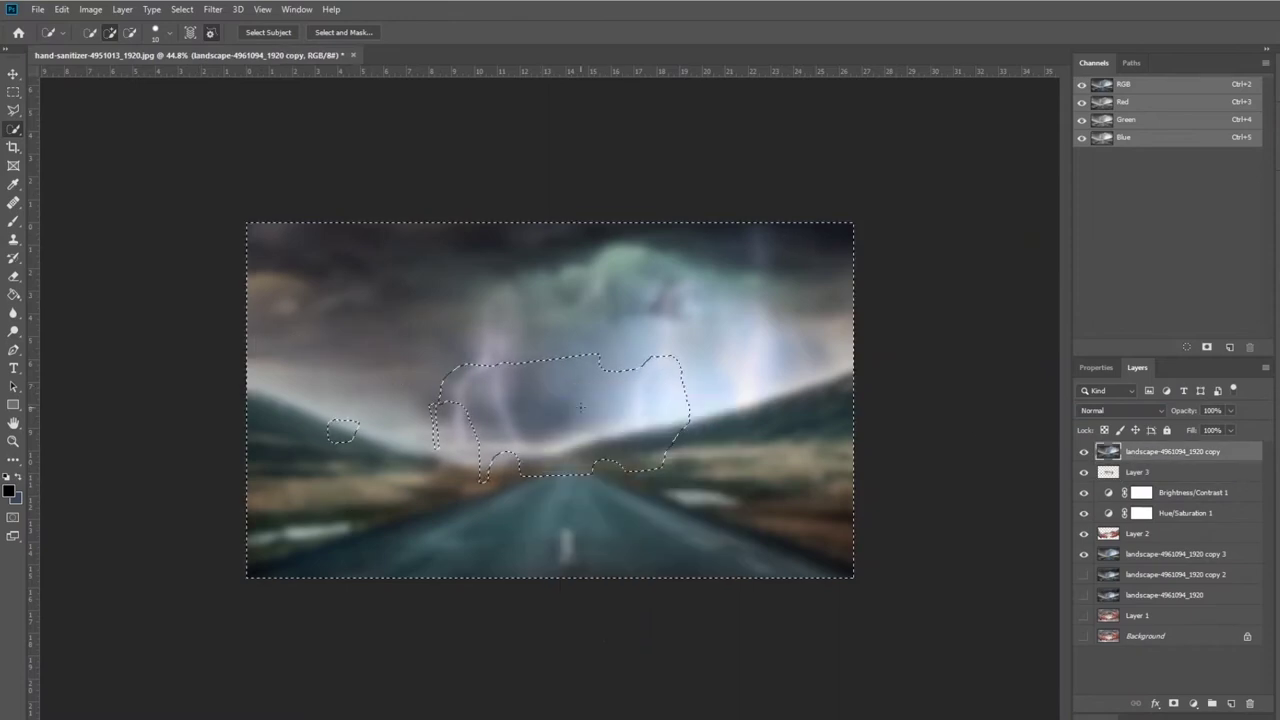
key("Delete")
key("ctrl+d")
- Set the landscape copy to Linear Light at 30% and group it with the bottle as Sanitizer
left_click(1120, 410)
left_click(1120, 596)
left_click_drag(1186, 412, 785, 418)
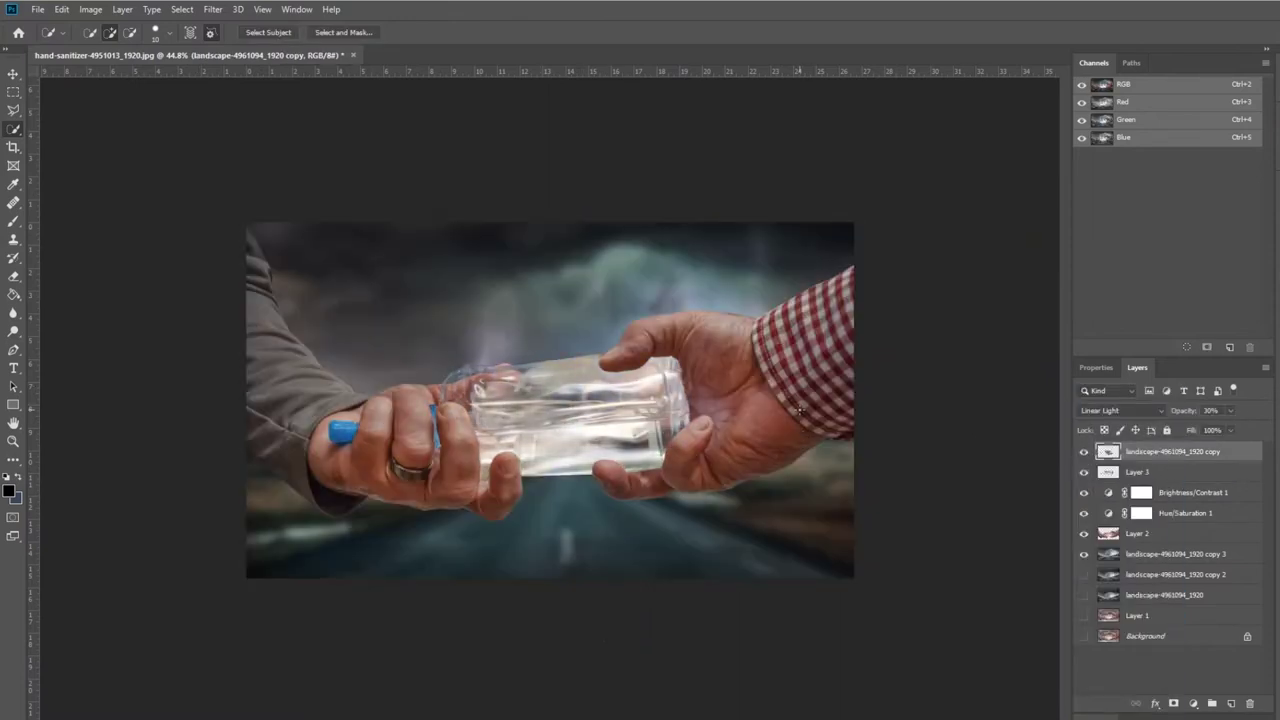
left_click(1133, 471, "shift")
key("ctrl+g")
left_click(122, 9)
mouse_move(164, 196)
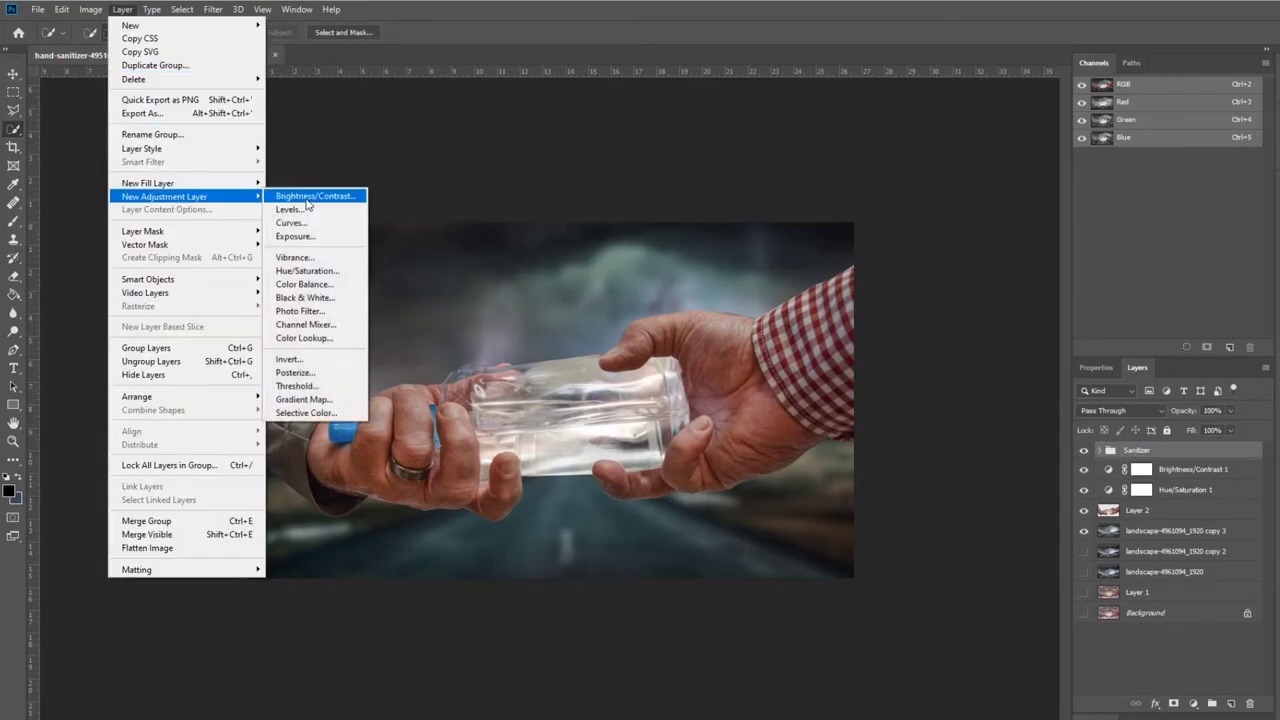
- Add Brightness/Contrast 2 with brightness and contrast 15, then paste the blue light-rays image as Layer 4
left_click(423, 197)
right_click(1147, 450)
left_click(1040, 389)
left_click_drag(1170, 453, 1181, 484)
left_click(122, 9)
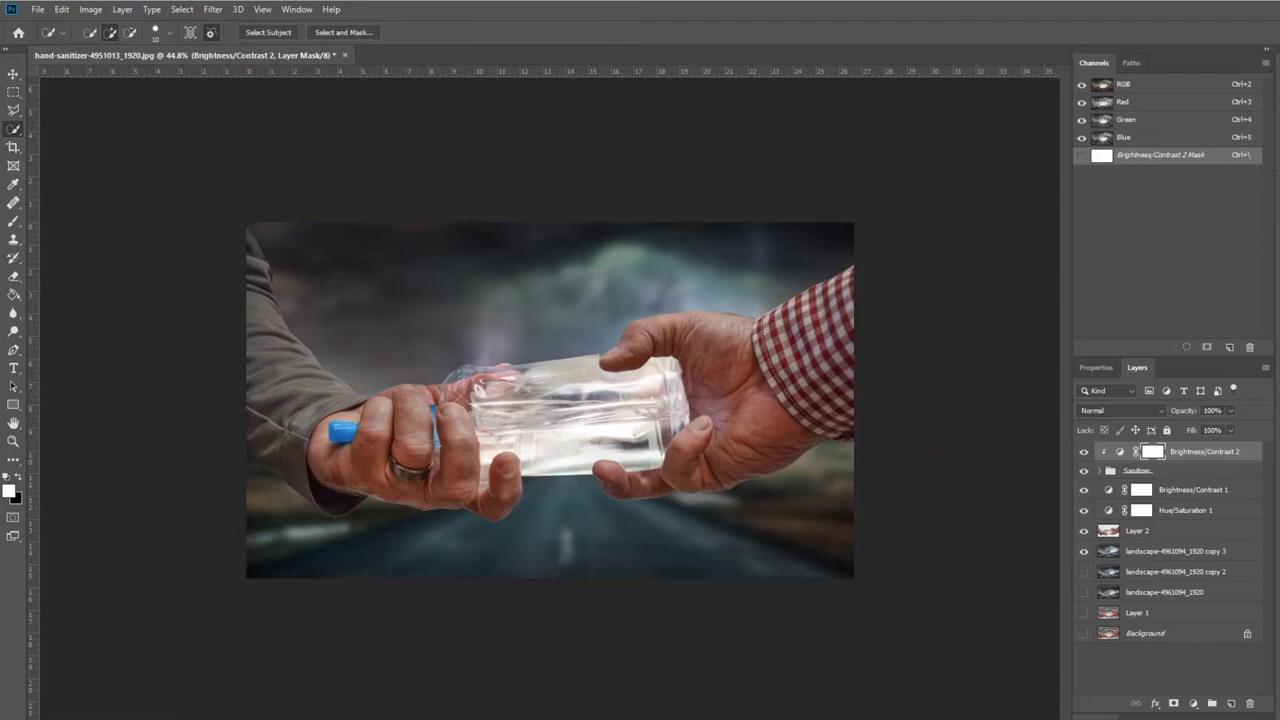
key("ctrl+v")
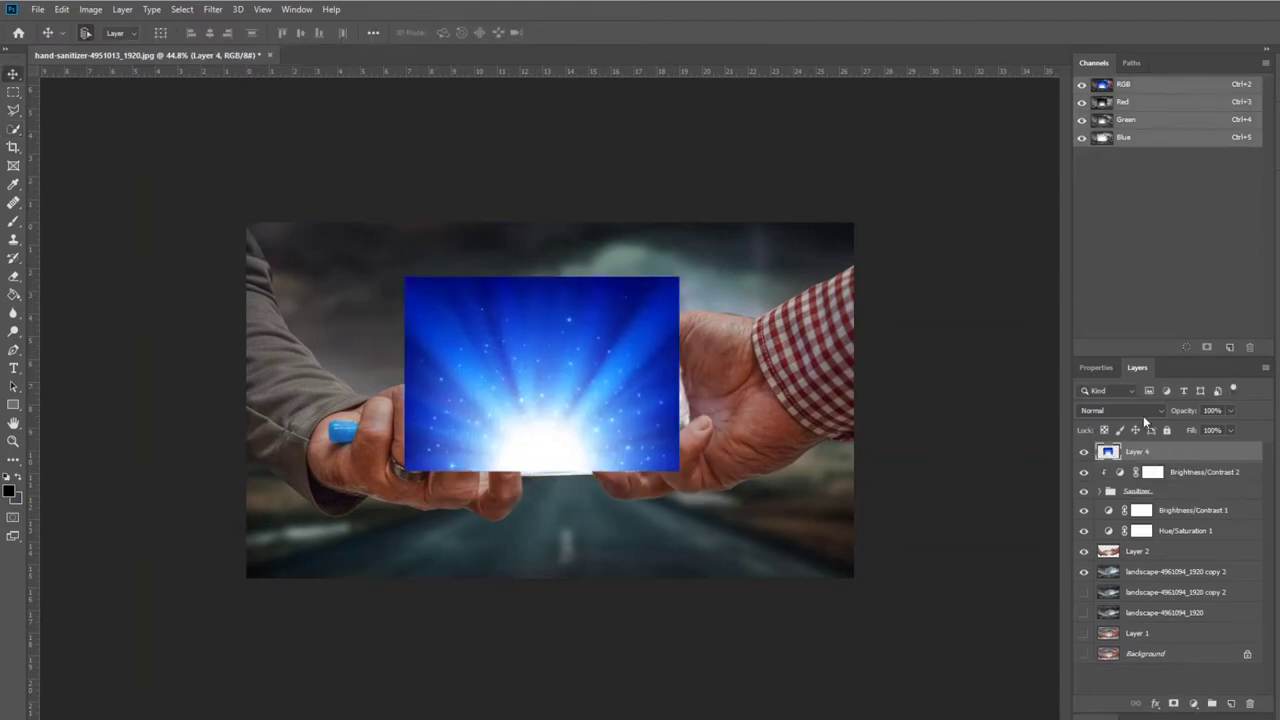
- Set Layer 4 to Color Burn, enlarge it, clip it to the bottle, and lower opacity to 50%
left_click(1120, 410)
left_click(1137, 447)
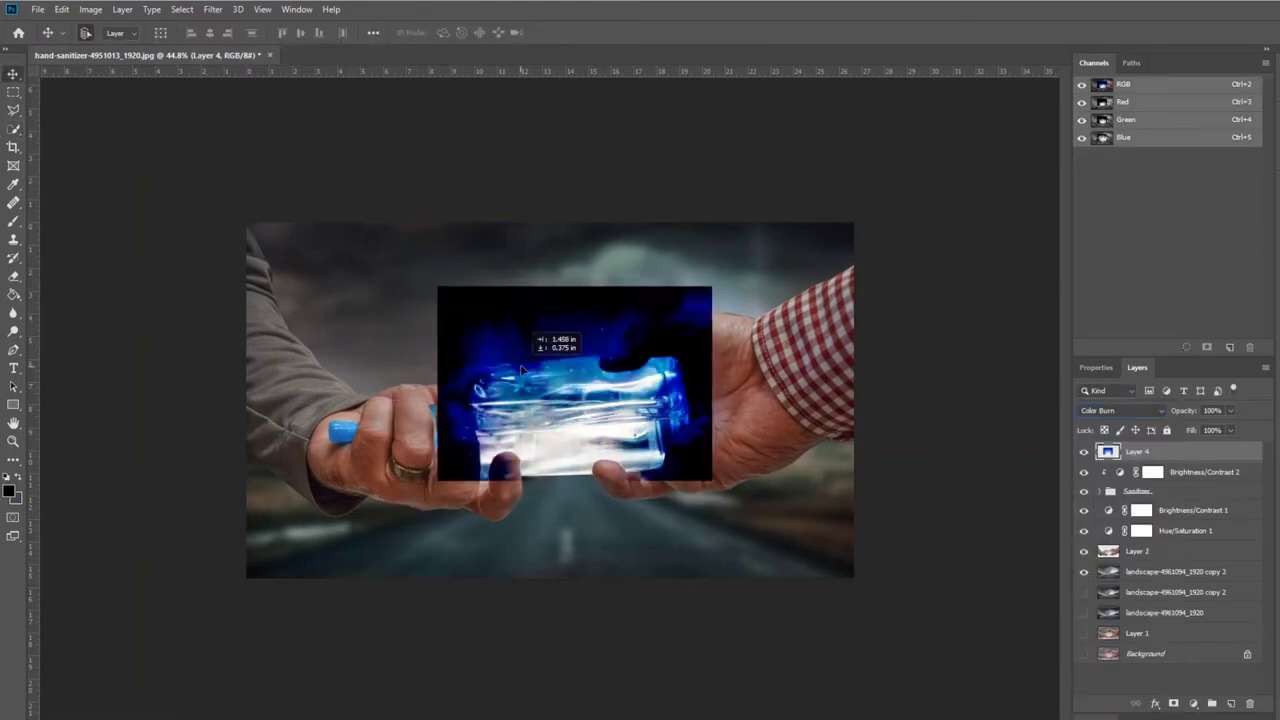
key("ctrl+t")
key("Return")
key("ctrl+bracketleft")
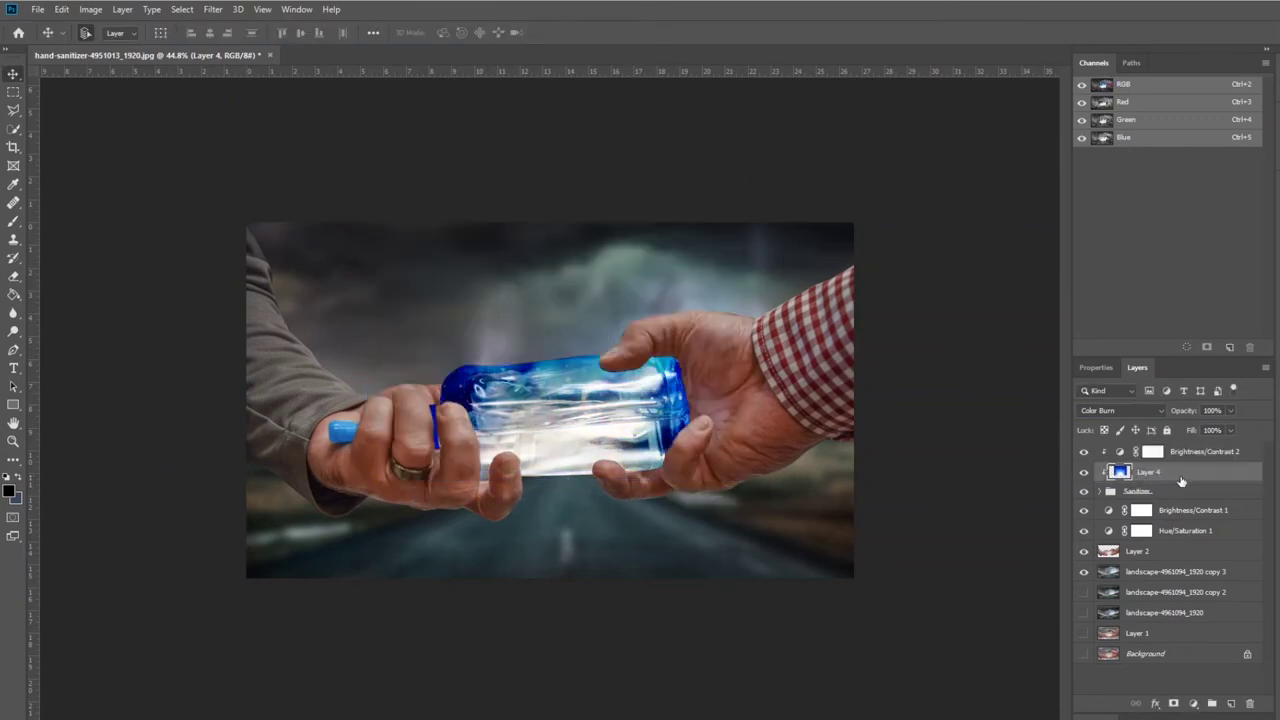
left_click_drag(1231, 410, 1198, 430)
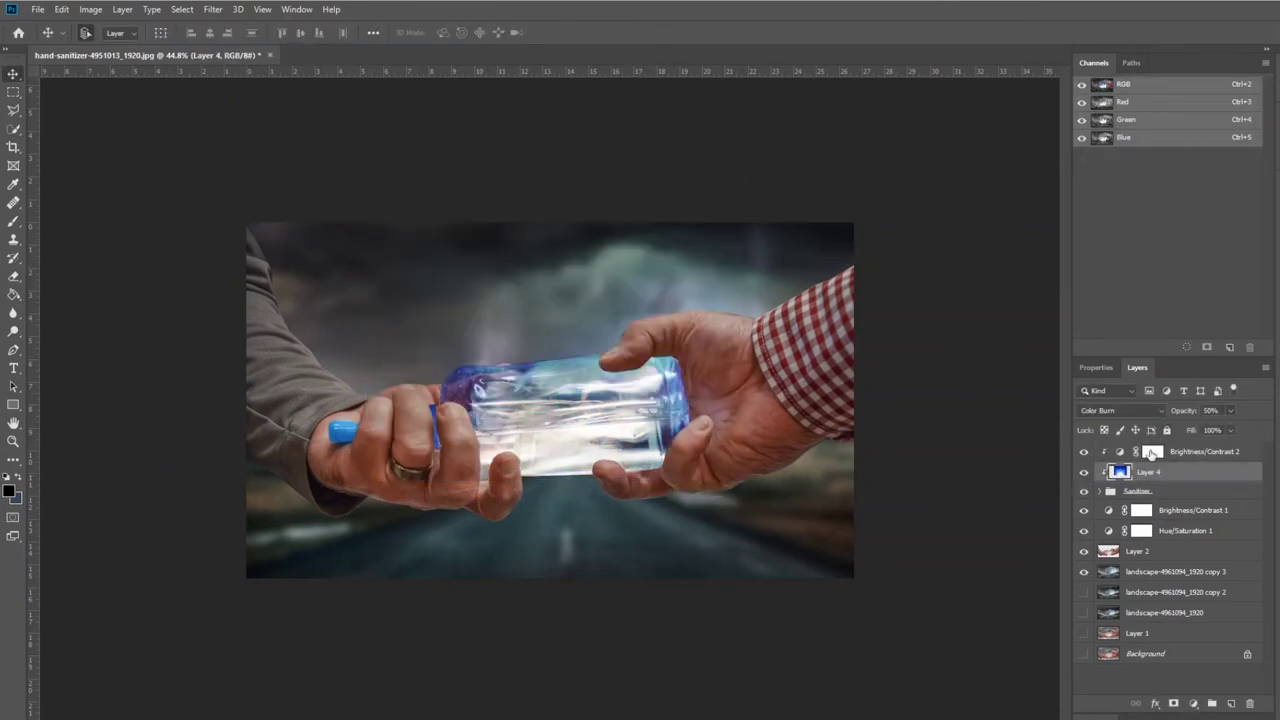
left_click(1230, 703)
- Choose a bright blue foreground colour and a soft brush for the glow on Layer 5
left_click(10, 489)
left_click(343, 432)
left_click(1066, 220)
right_click(13, 275)
left_click(80, 276)
right_click(13, 220)
left_click(140, 223)
left_click(480, 463)
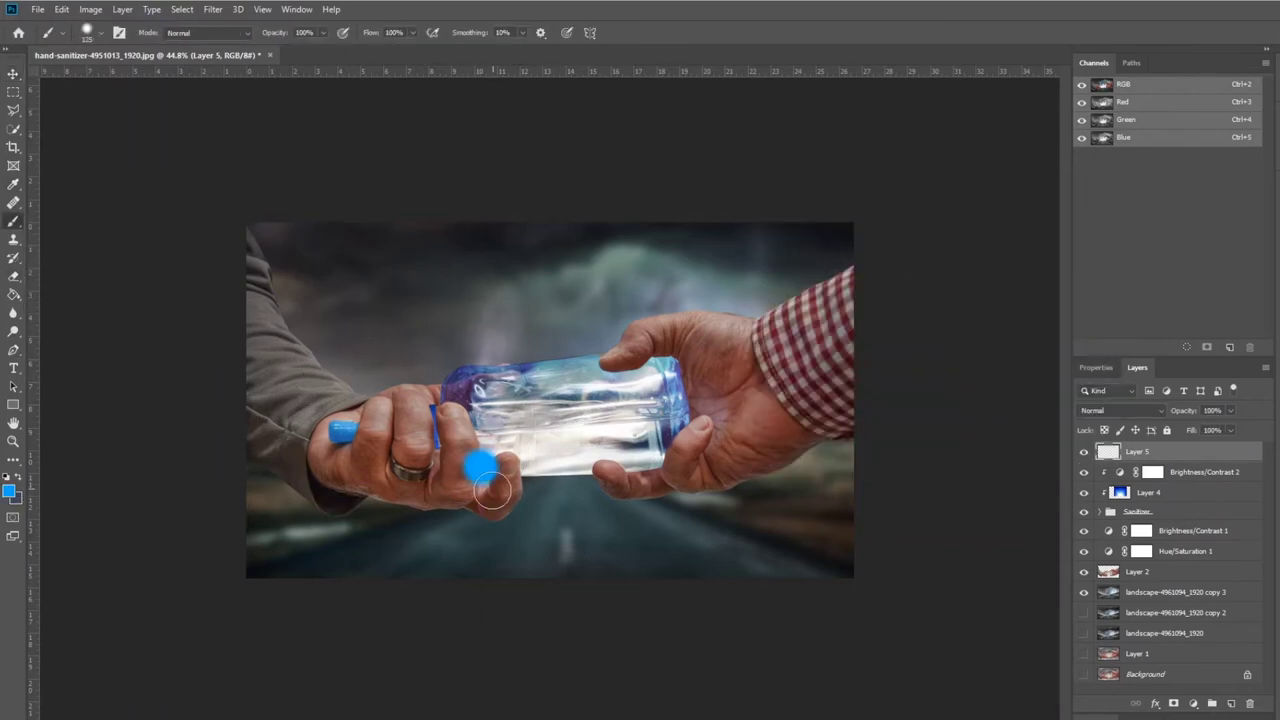
left_click(90, 32)
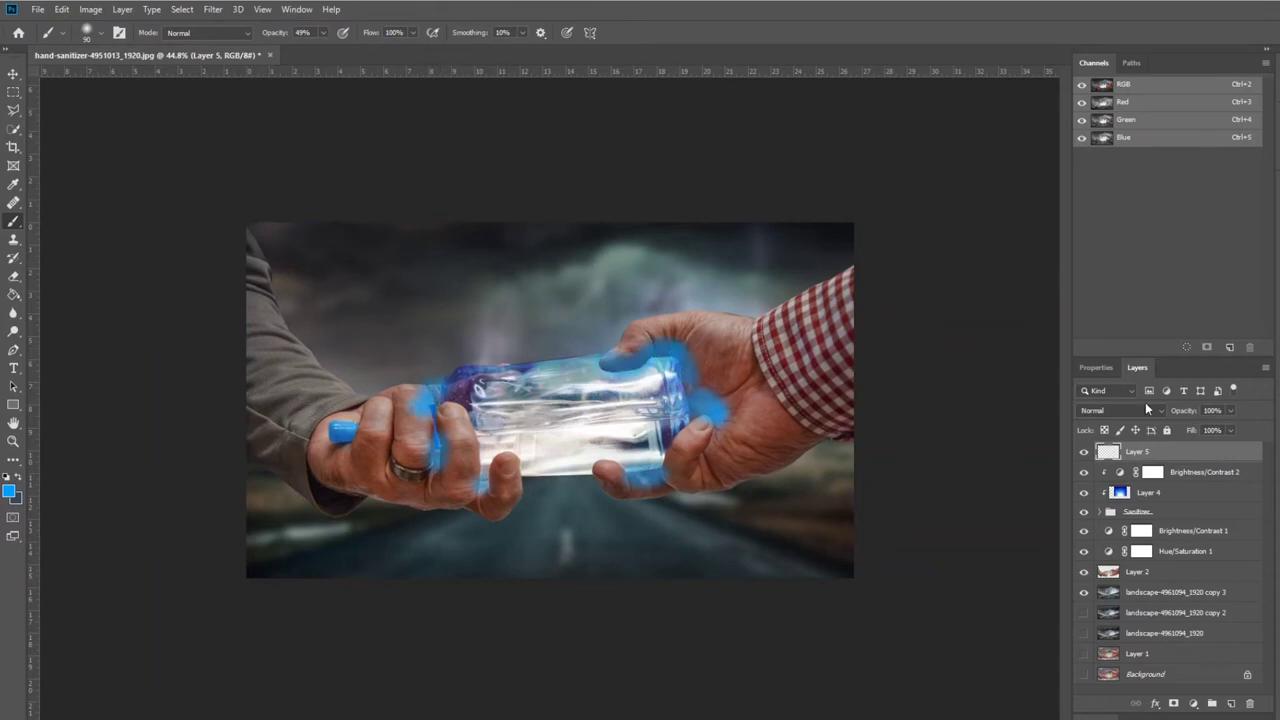
- Set Layer 5 to Linear Dodge (Add), paint blue glow over the hands and bottle, and lower opacity to 54%
left_click(1147, 410)
left_click(1150, 524)
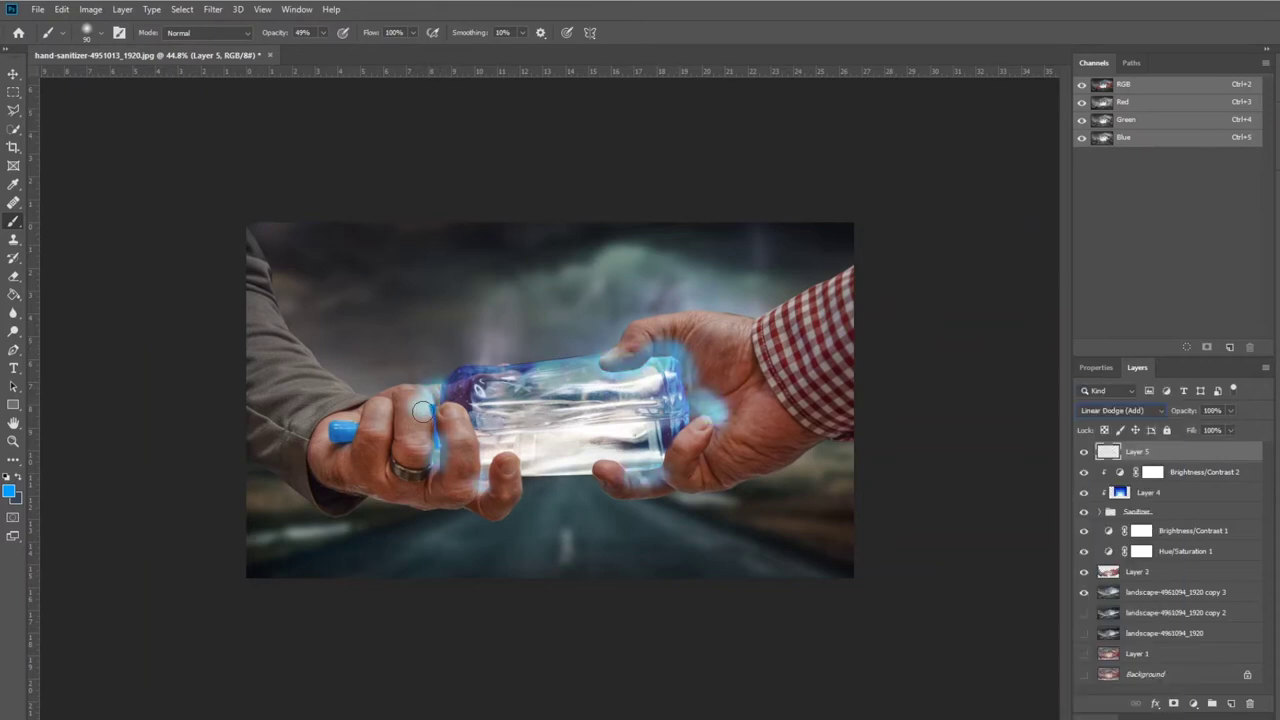
key("bracketright")
key("bracketright")
key("bracketright")
mouse_move(424, 398)
left_mouse_down()
mouse_move(460, 470)
mouse_move(640, 470)
mouse_move(700, 370)
mouse_move(532, 472)
left_mouse_up()
left_click_drag(1216, 426, 1206, 430)
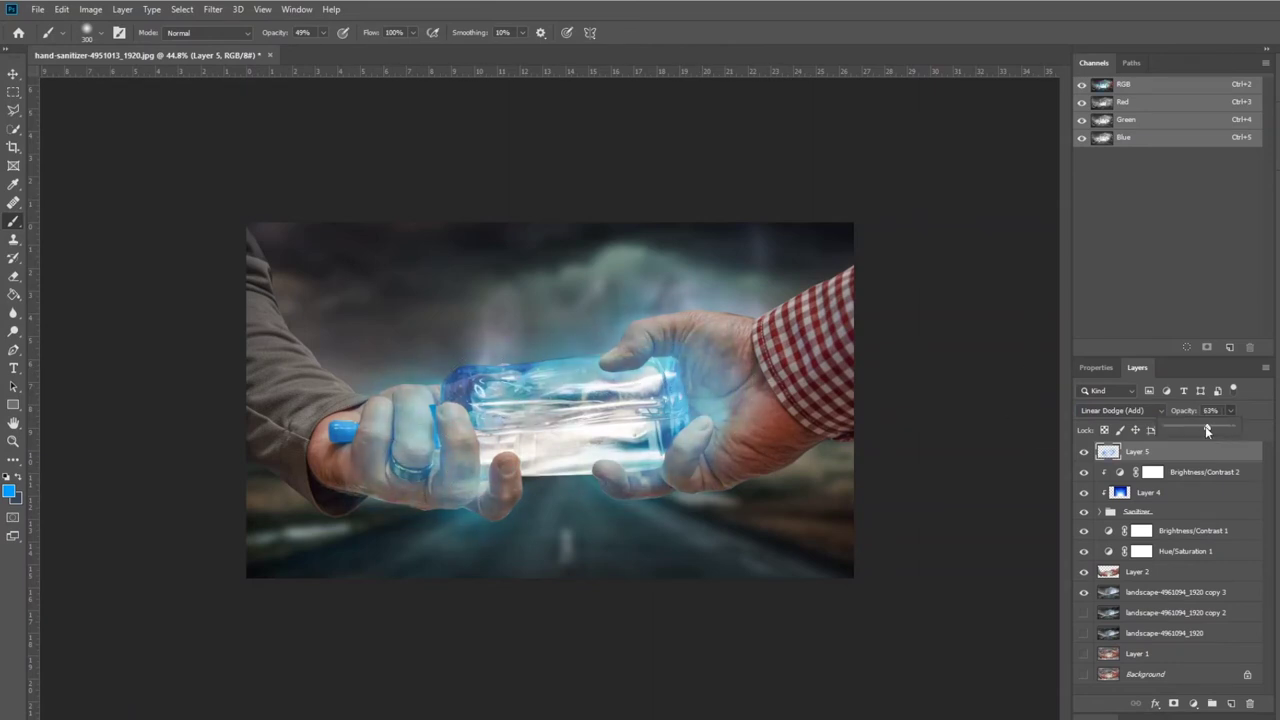
left_click(87, 32)
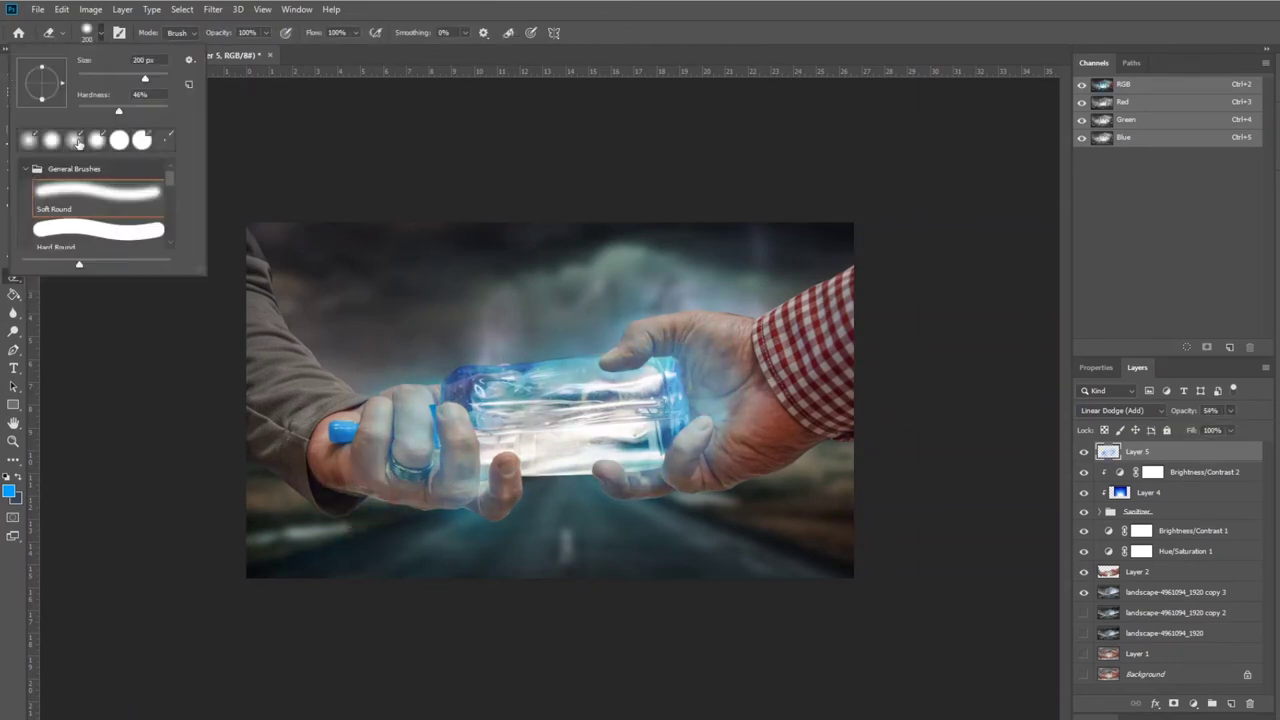
- Erase the glow spill from the left hand's fingers with a large soft eraser
left_click(13, 276)
left_click(87, 32)
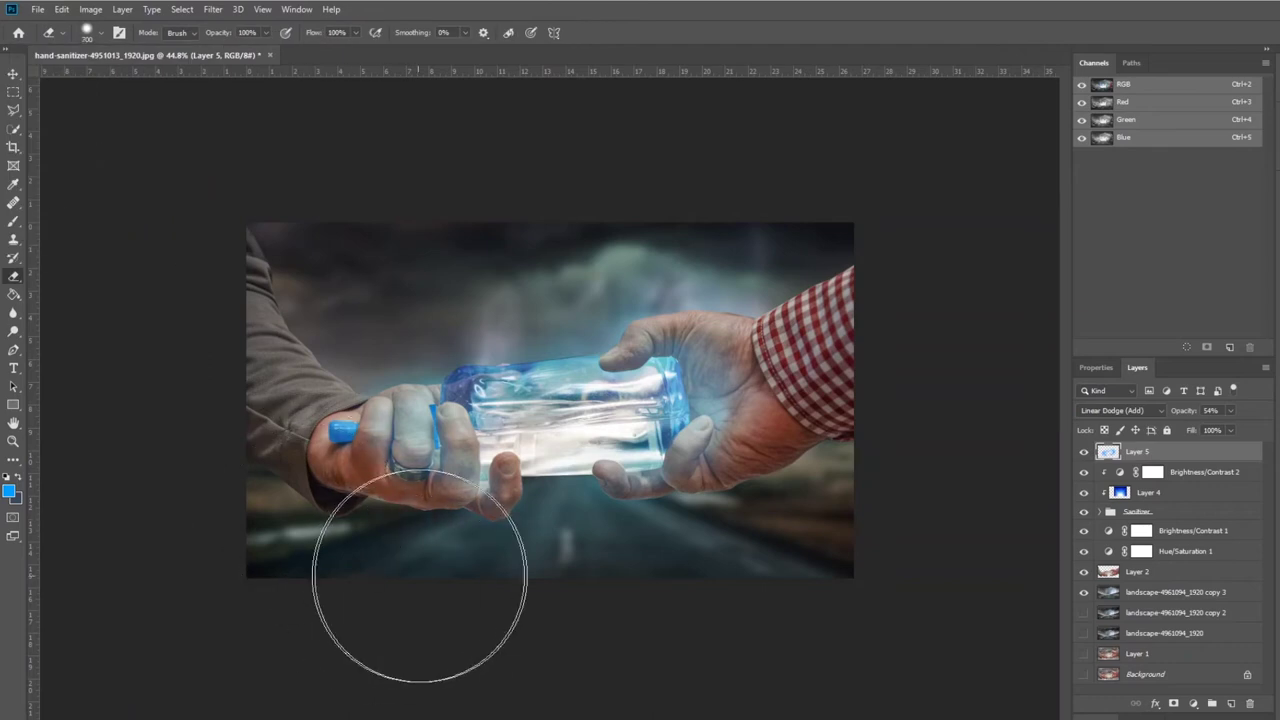
scroll(790, 555, "up", 1)
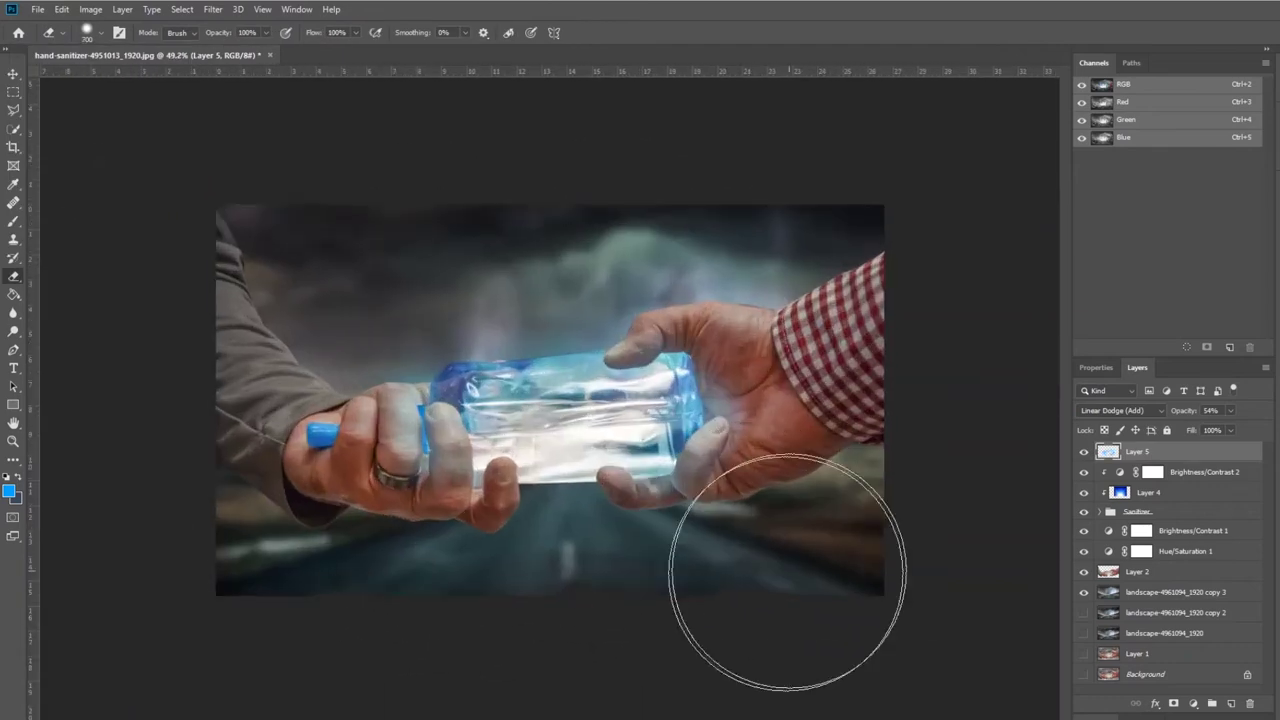
left_click(324, 487)
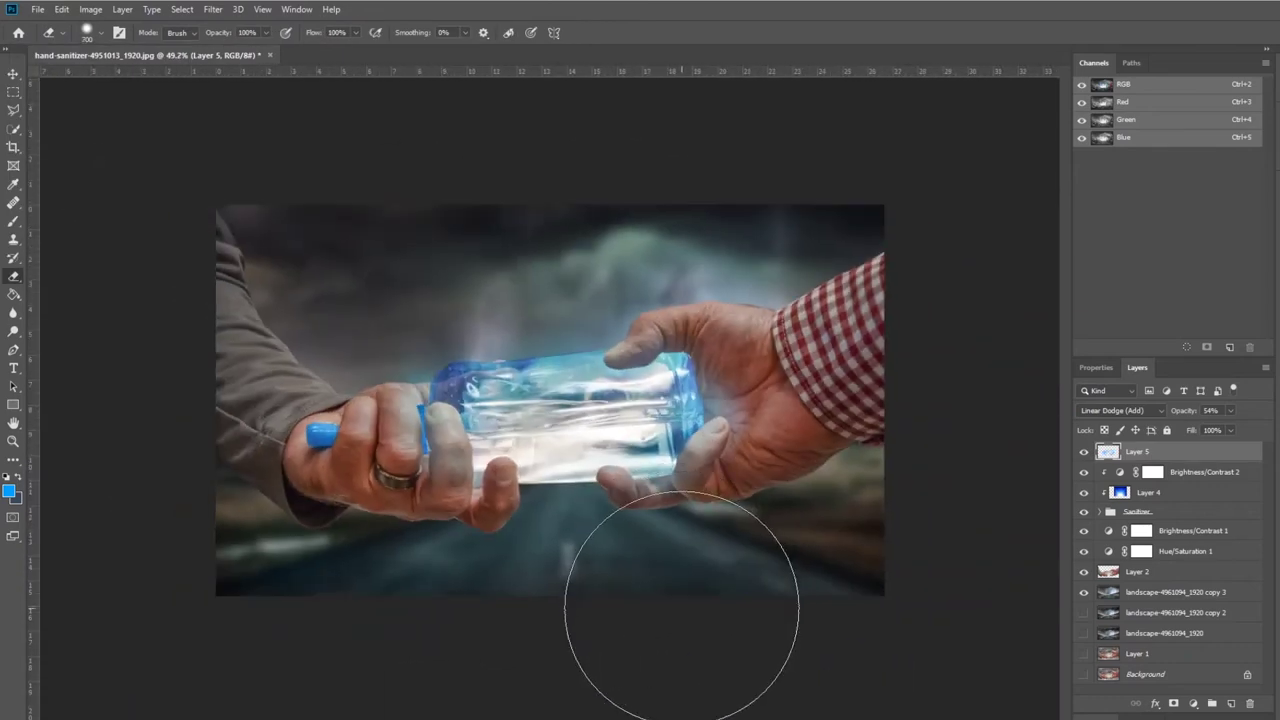
left_click(1141, 530)
right_click(1211, 538)
key("Escape")
left_click(1084, 592)
- Clip Hue/Saturation 1 to Layer 2 and duplicate the hand layer with its adjustment
right_click(1172, 551)
left_click(1060, 470)
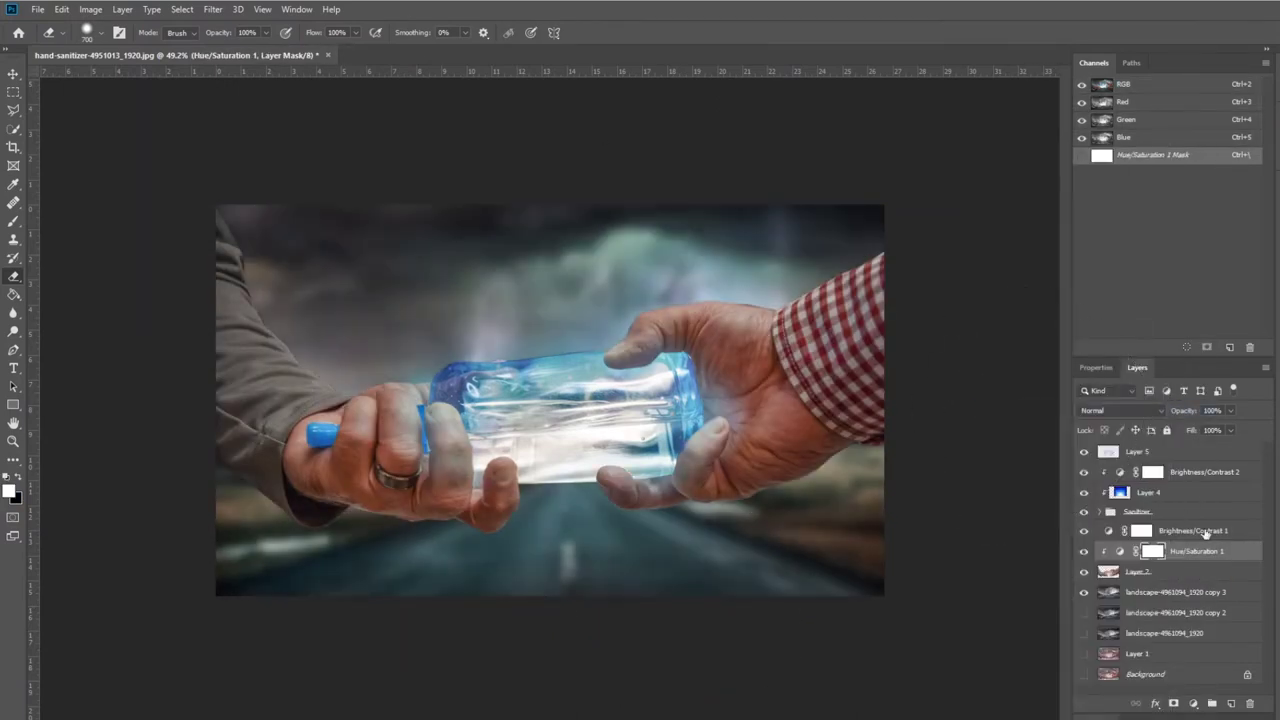
left_click(1152, 551)
double_click(1120, 551)
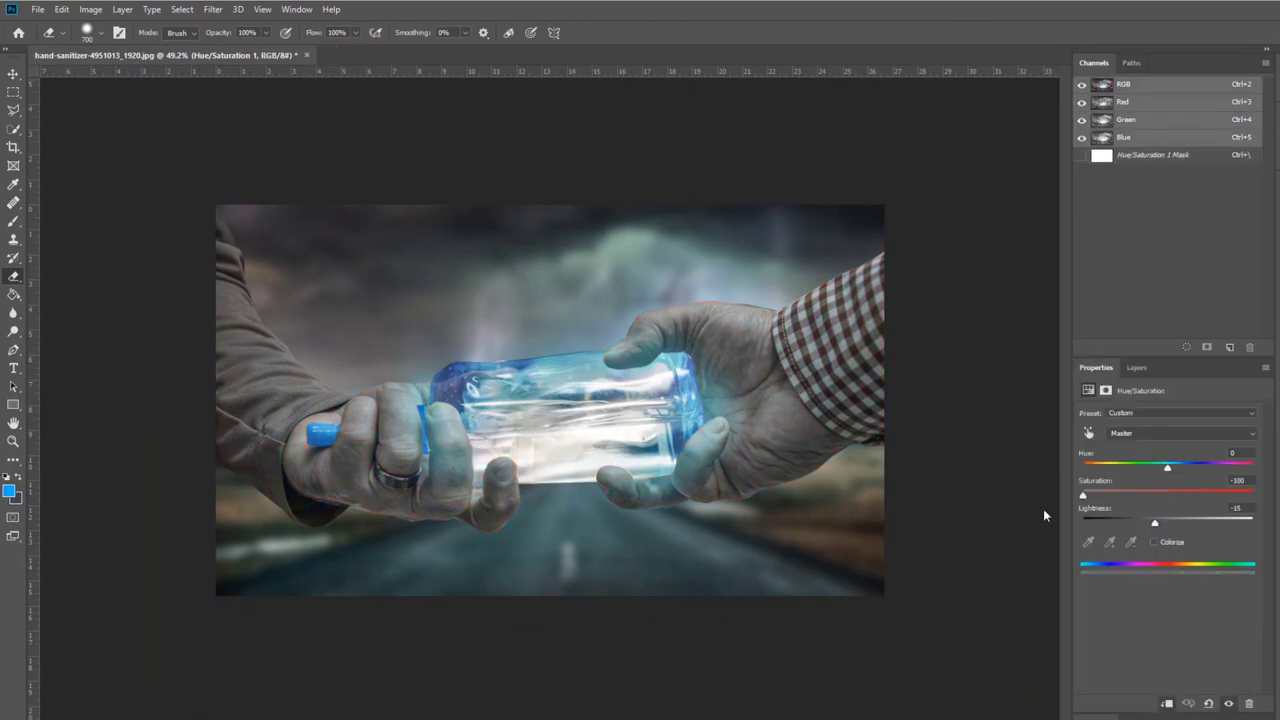
key("F7")
left_click(1193, 581, "shift")
key("ctrl+j")
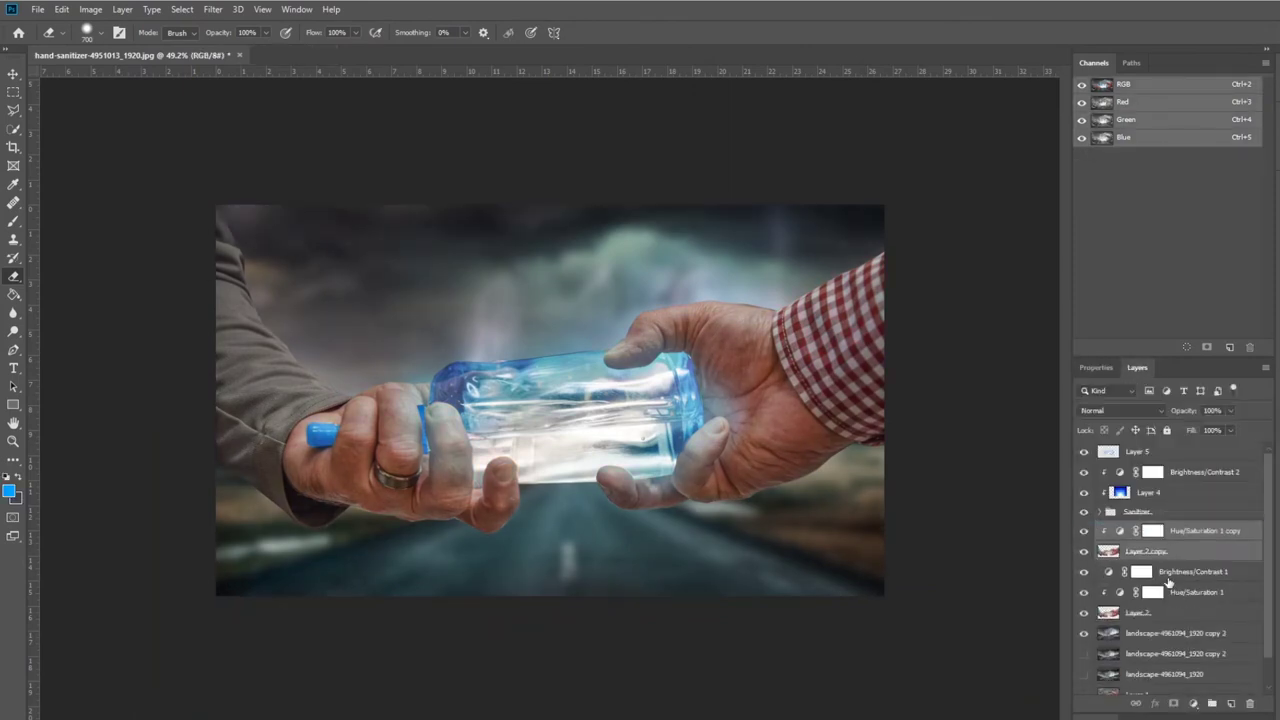
left_click(1182, 559)
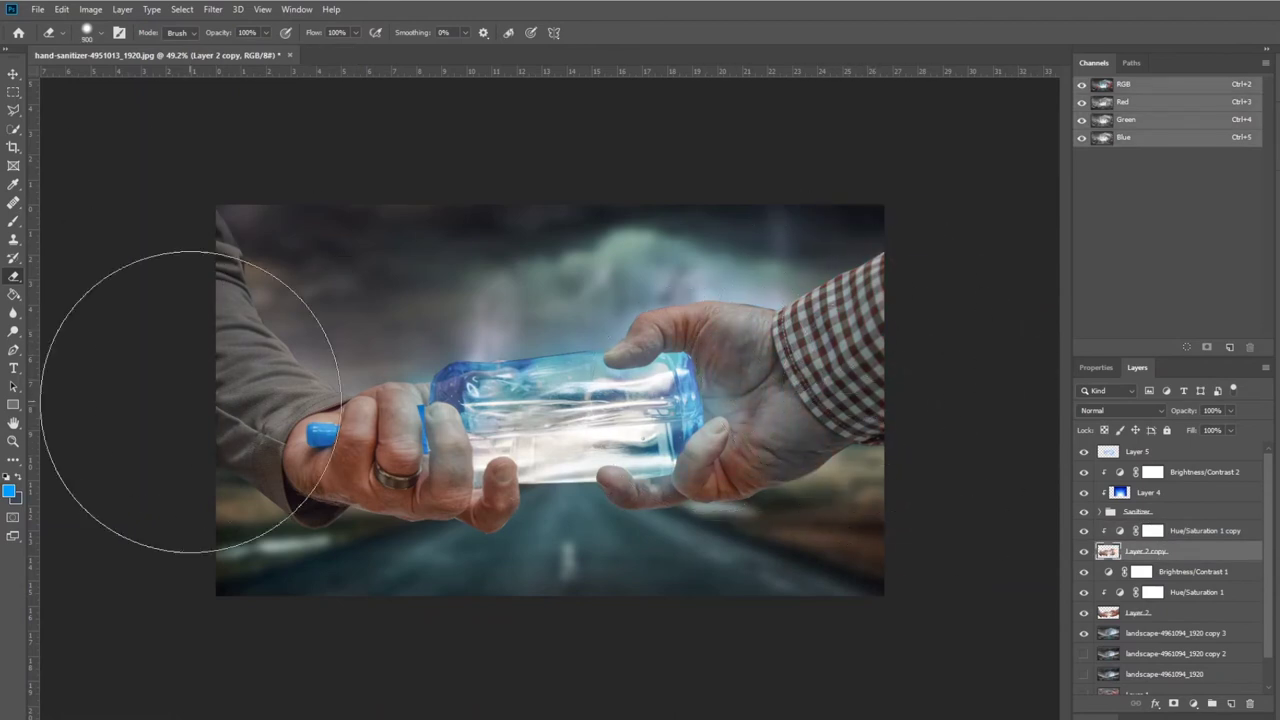
- Brush a soft white glow over the bottle and hands on Layer 6 at 22% opacity
scroll(800, 540, "up", 1)
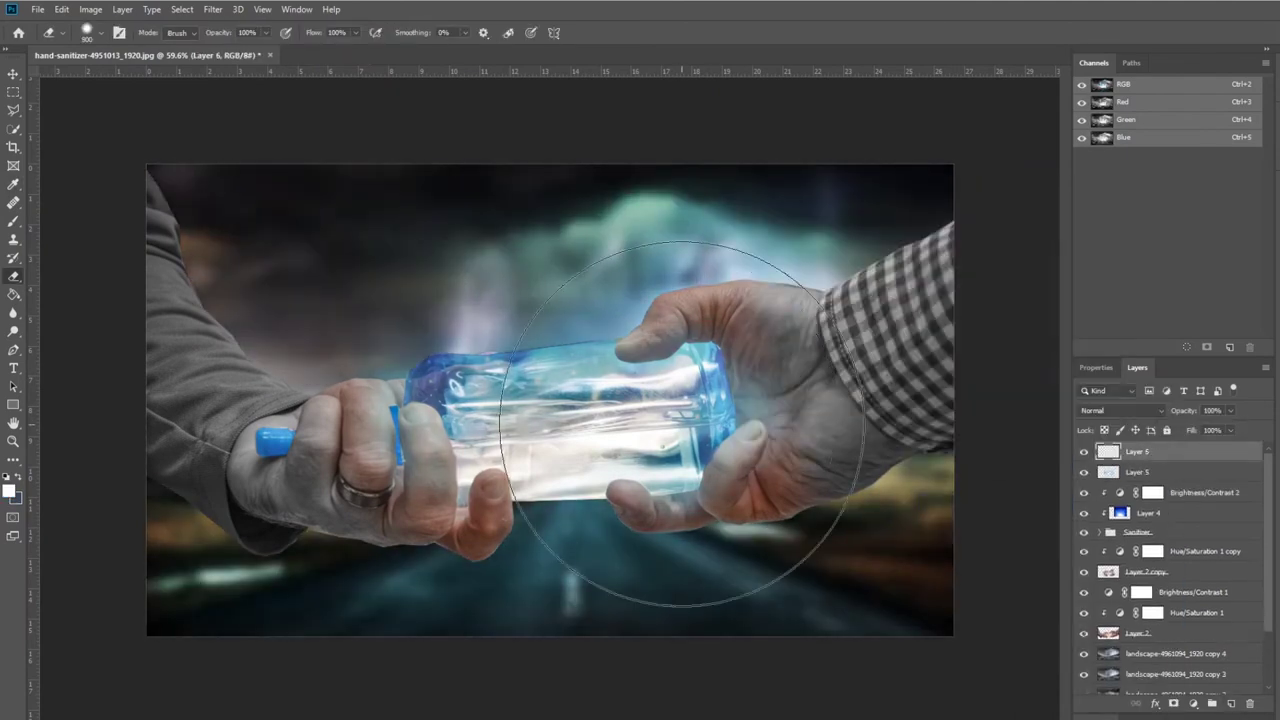
key("b")
left_click_drag(720, 300, 740, 460)
left_click_drag(660, 460, 420, 500)
left_click_drag(460, 390, 350, 500)
mouse_move(1230, 410)
left_mouse_down()
mouse_move(1215, 429)
mouse_move(1179, 423)
mouse_move(1247, 437)
mouse_move(1210, 430)
left_mouse_up()
left_click(1190, 451)
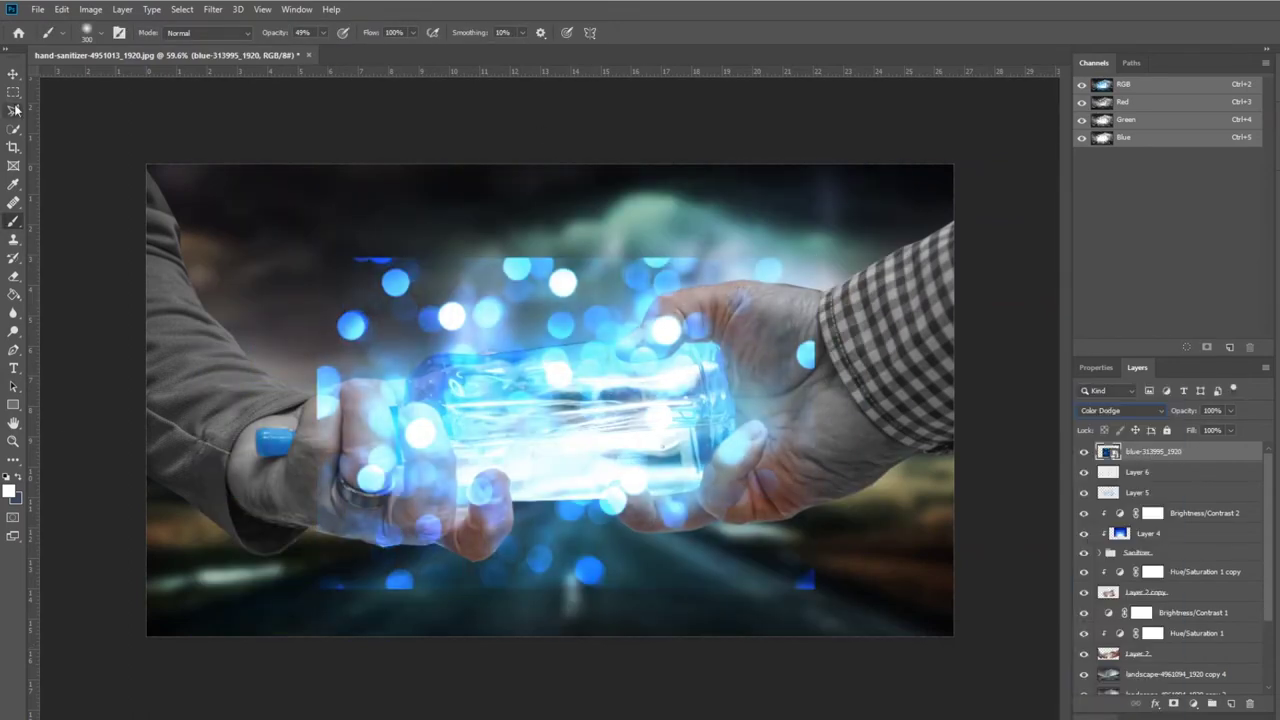
- Lower the bokeh layer to 36% opacity and erase its spots from the background and hands
left_click_drag(1199, 430, 1180, 430)
left_click(13, 276)
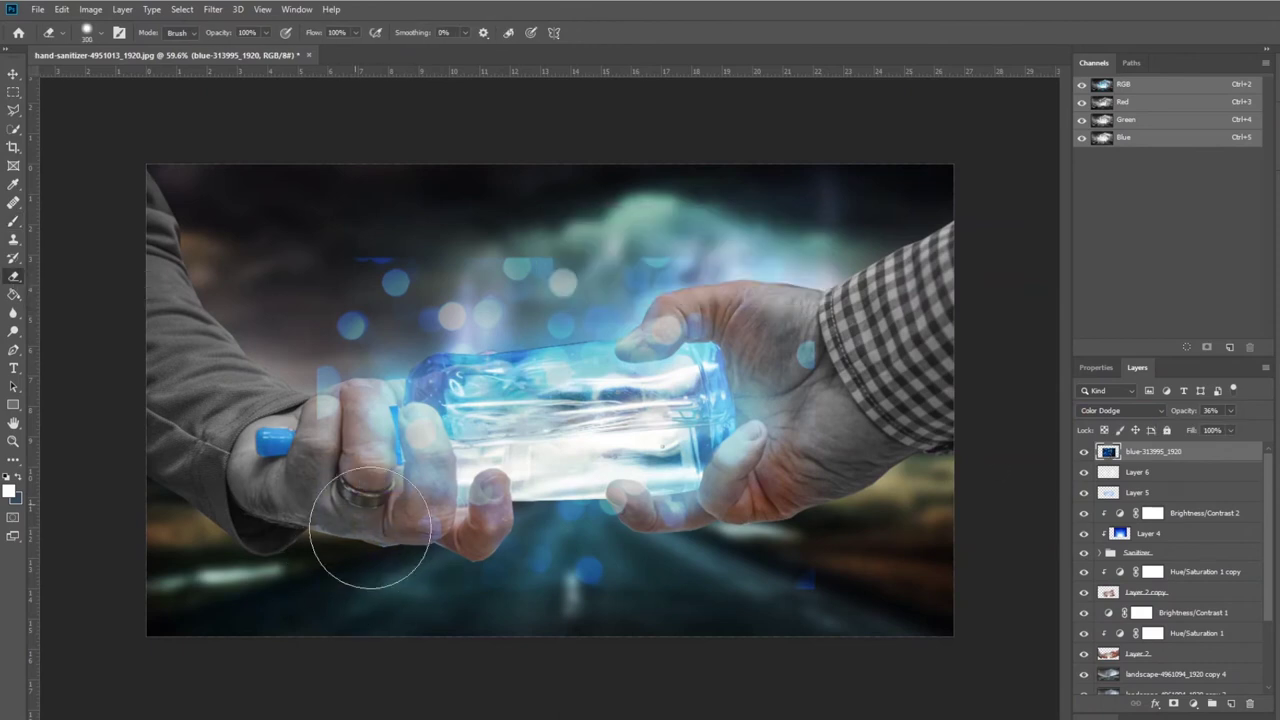
mouse_move(656, 537)
left_mouse_down()
mouse_move(480, 300)
mouse_move(550, 290)
mouse_move(515, 568)
left_mouse_up()
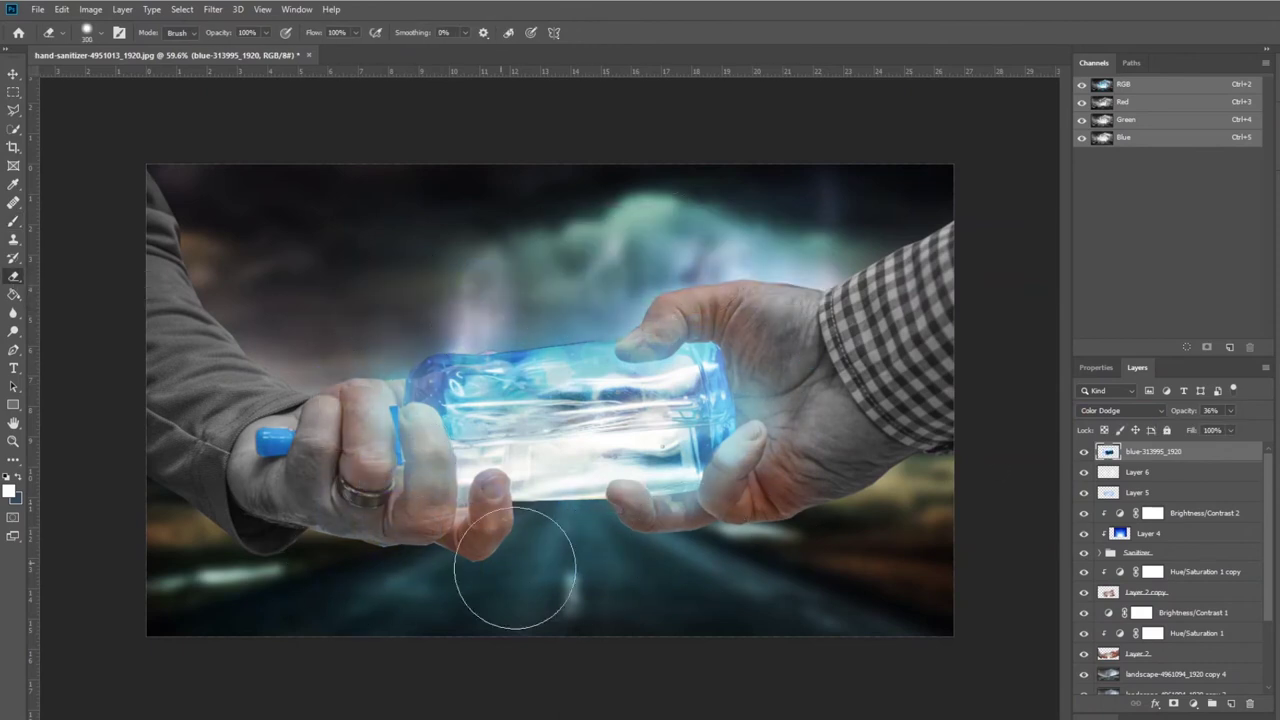
scroll(1142, 634, "down", 2)
- Add Hue/Saturation 2 above landscape copy 4 with saturation at -47
left_click(1142, 633)
left_click(122, 9)
left_click(910, 266)
right_click(1179, 637)
left_click(1108, 633)
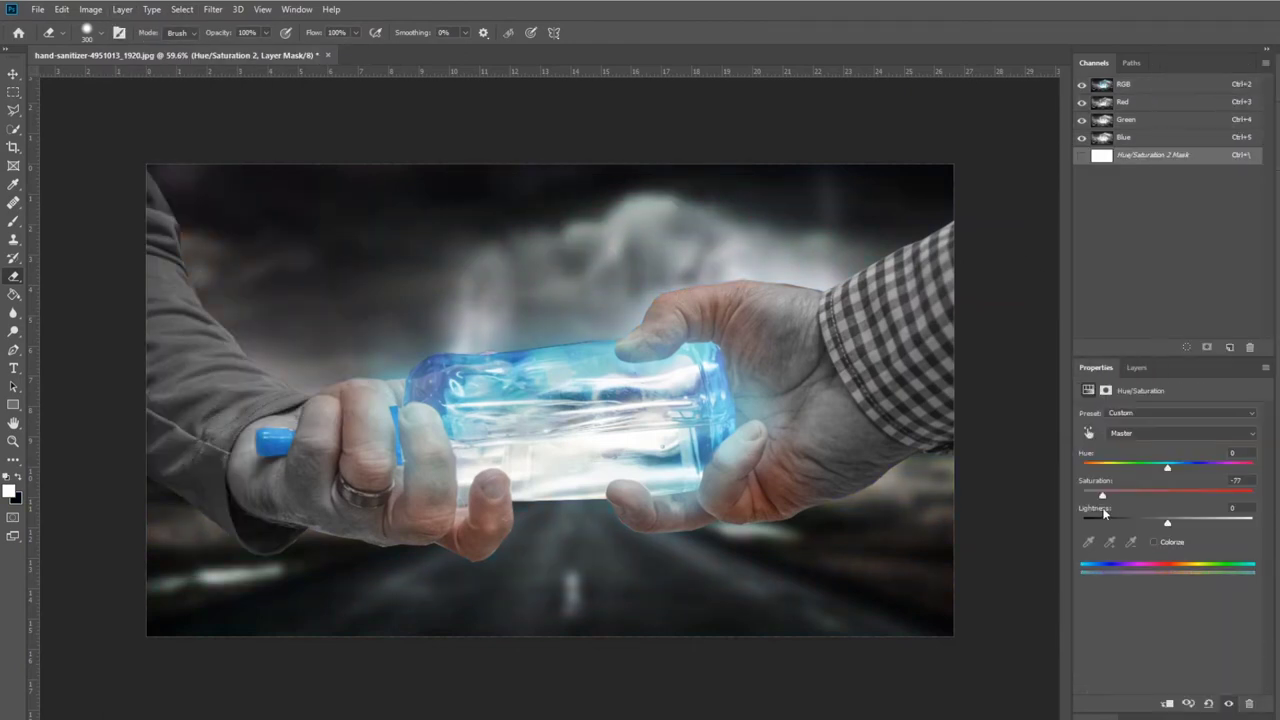
scroll(874, 394, "down", 3)
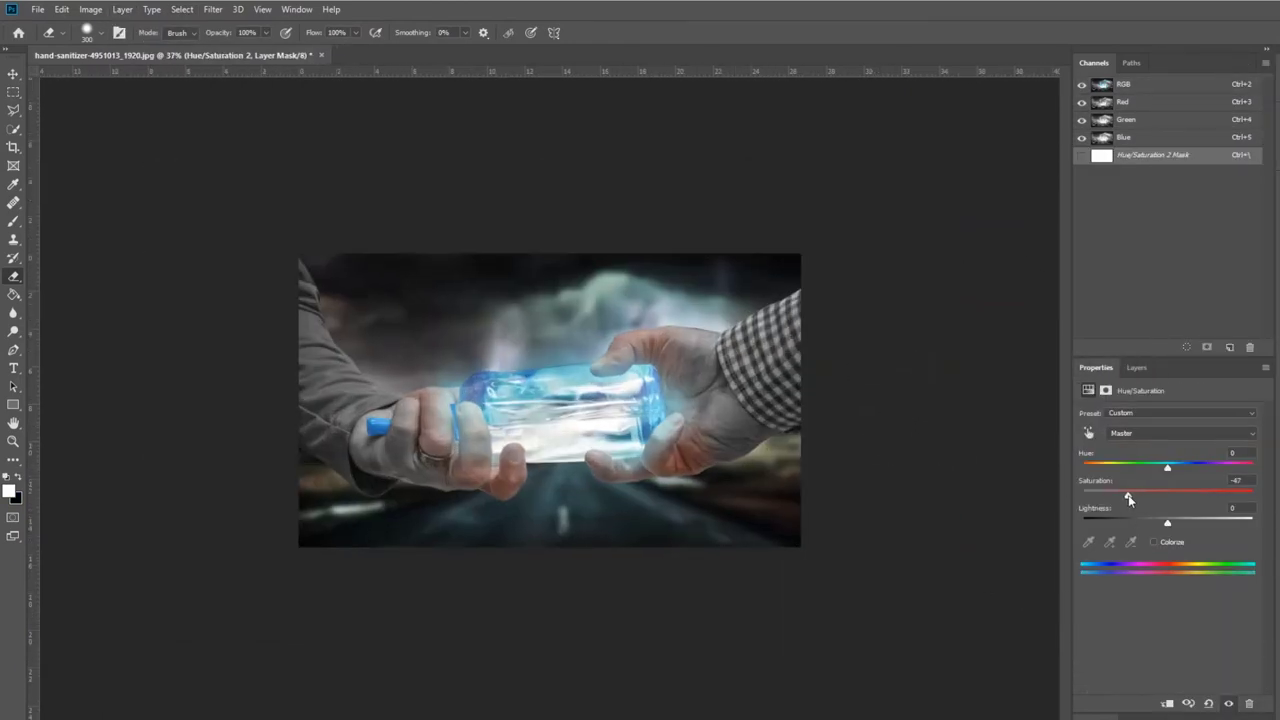
left_click(1137, 367)
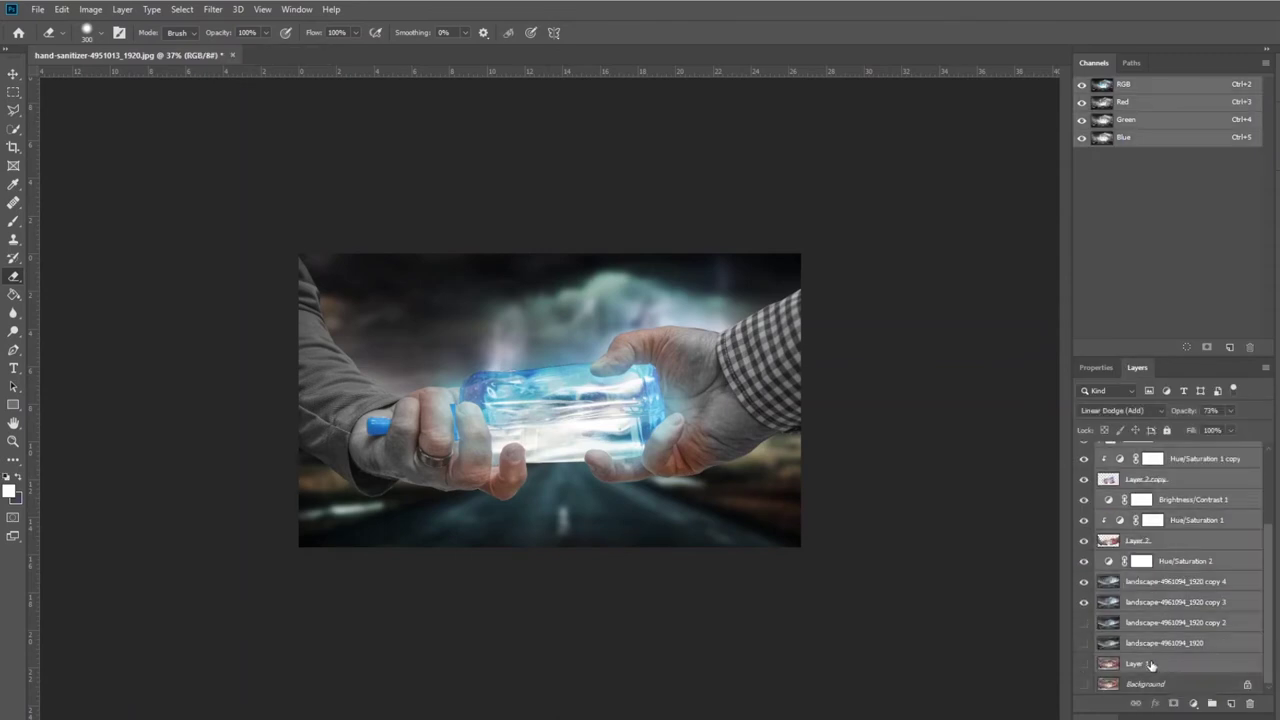
- Select all the composite layers and group them as Group 1
left_click(1165, 511, "shift")
key("ctrl+g")
left_click(122, 9)
mouse_move(164, 196)
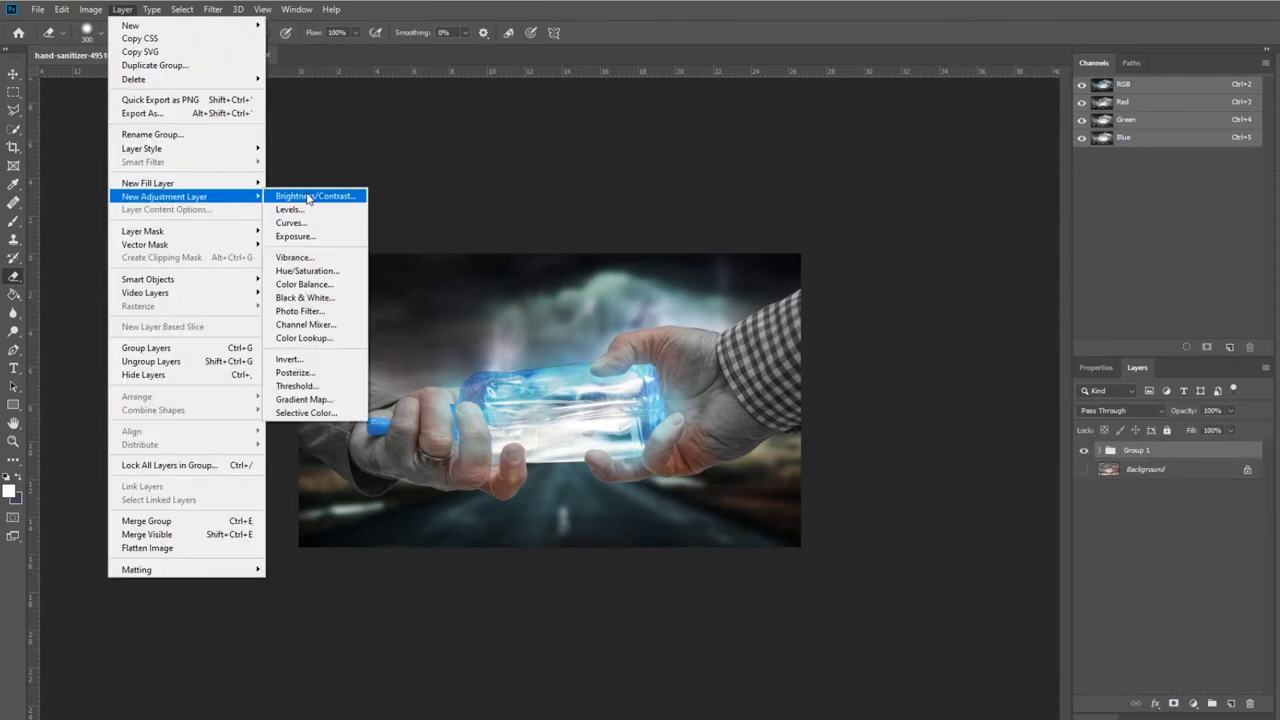
- Add a Brightness/Contrast adjustment above Group 1 and adjust its brightness and contrast
left_click(313, 197)
left_click(709, 214)
mouse_move(1167, 453)
left_mouse_down()
mouse_move(1190, 455)
mouse_move(1177, 481)
left_mouse_up()
mouse_move(1189, 453)
left_mouse_down()
mouse_move(1176, 455)
mouse_move(1190, 486)
mouse_move(1165, 456)
left_mouse_up()
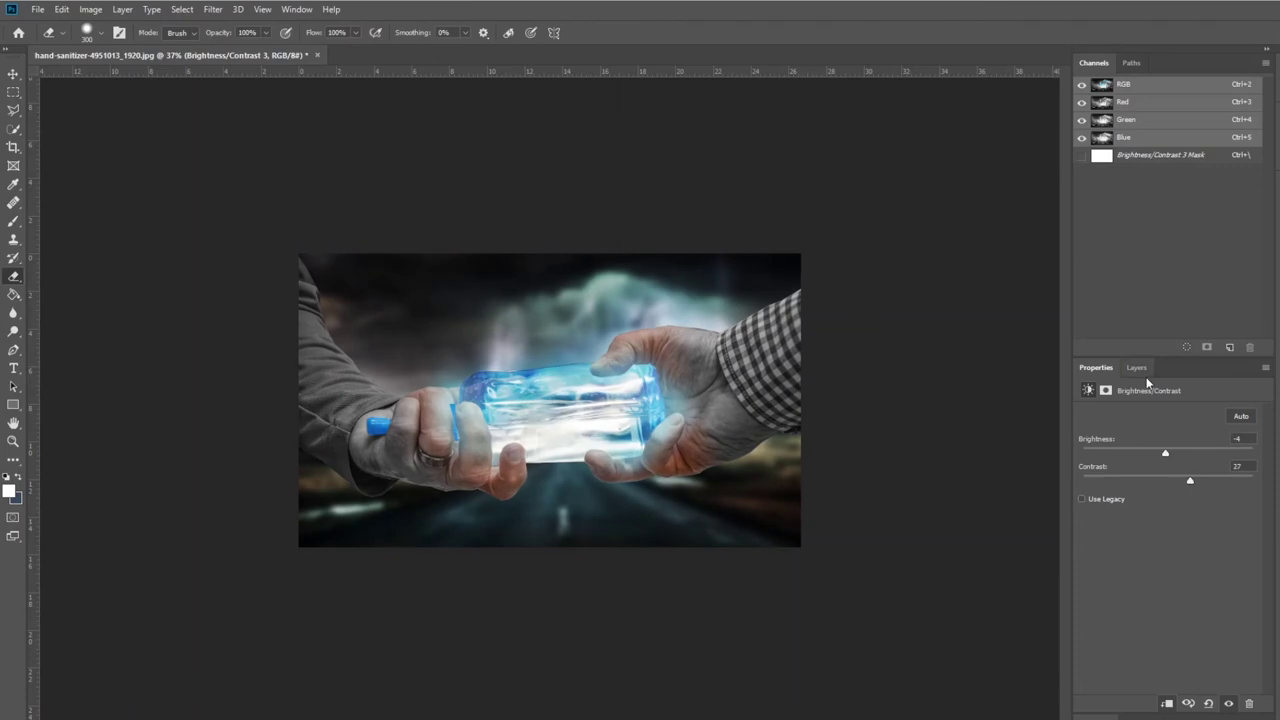
left_click(1137, 367)
scroll(550, 400, "up", 1)
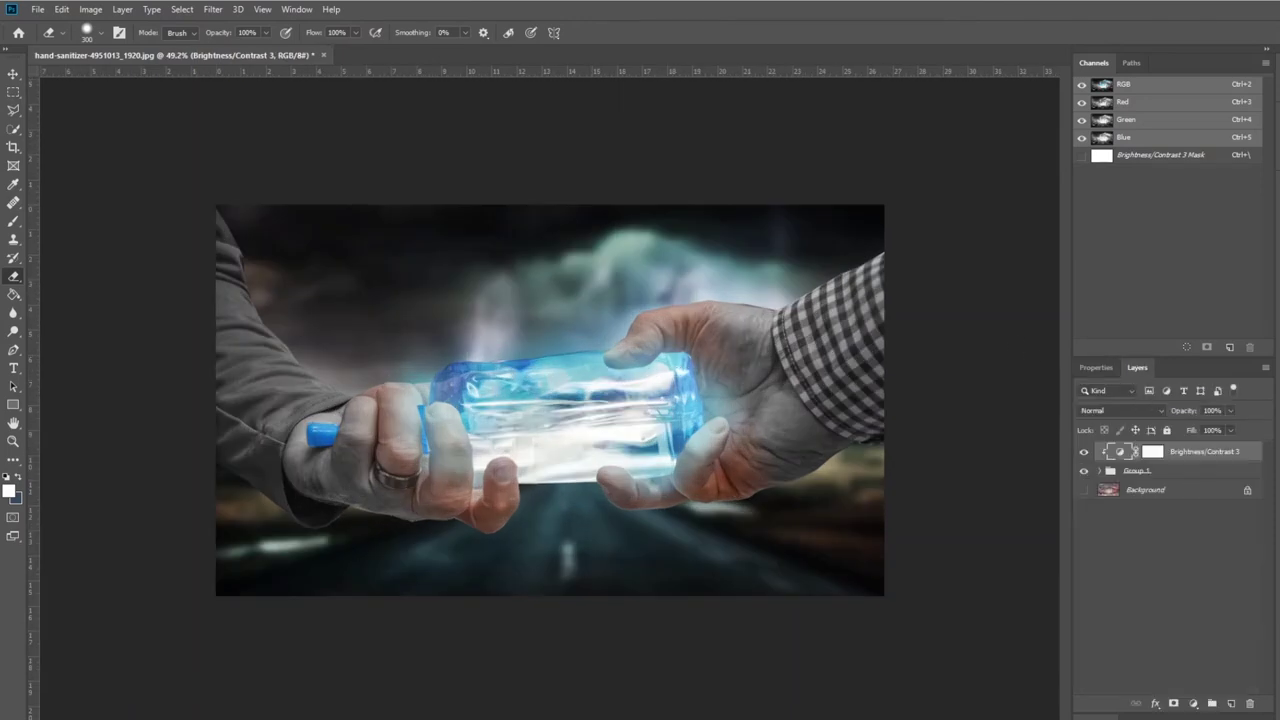
- Add a Photo Filter adjustment layer with cyan as the filter colour
left_click(122, 9)
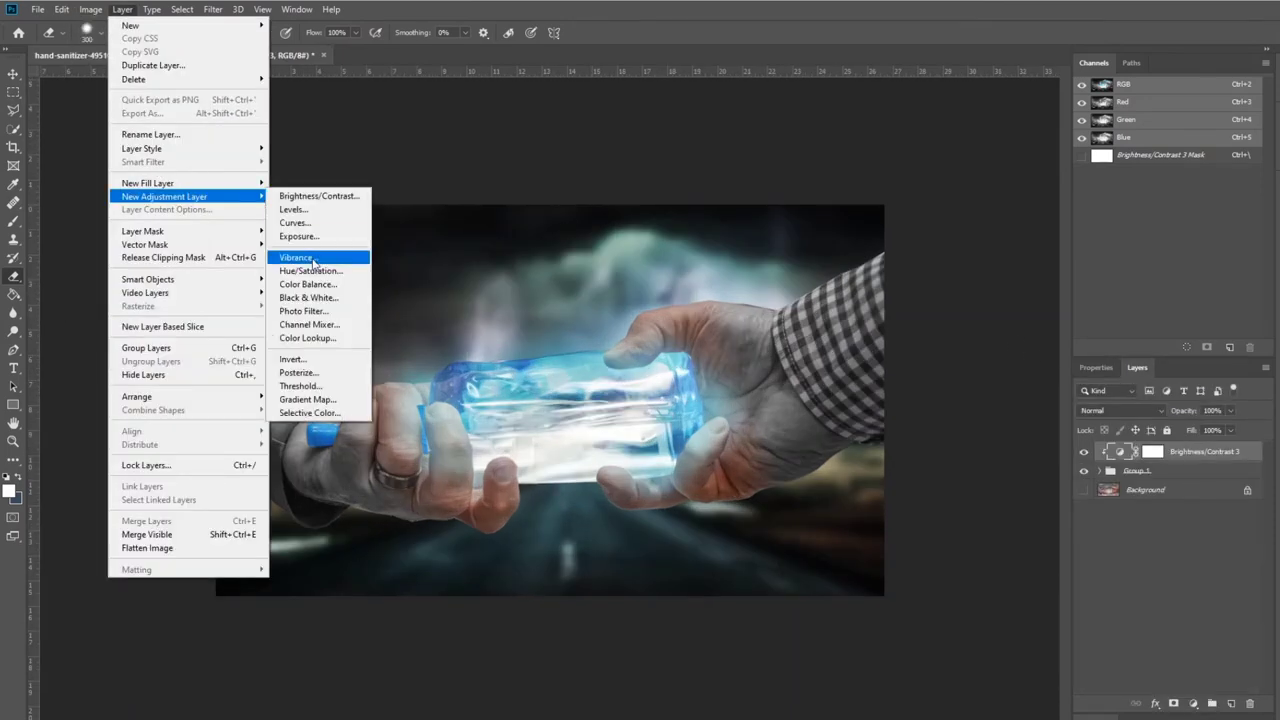
left_click(320, 311)
key("Return")
left_click(1129, 434)
left_click(1070, 222)
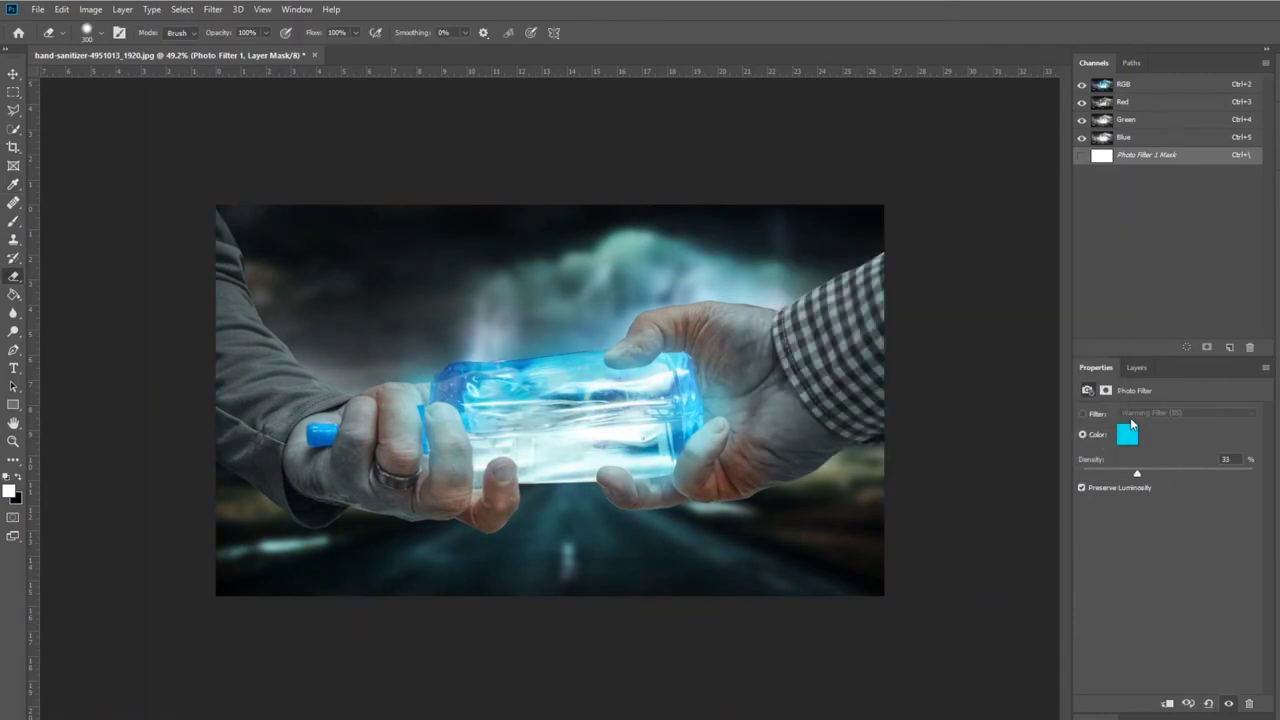
left_click(1137, 367)
scroll(757, 486, "up", 2)
scroll(663, 300, "down", 3)
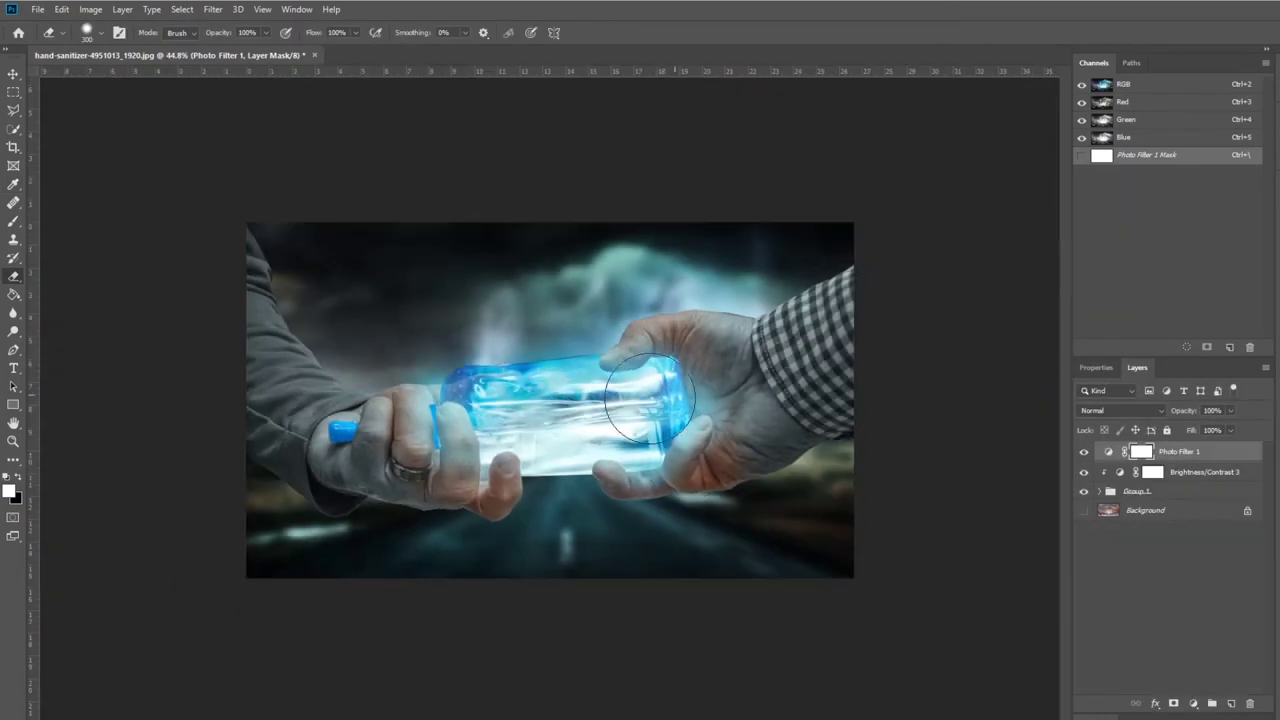
- Review the Photo Filter settings, then target the Brightness/Contrast 3 and Photo Filter 1 masks
left_click(1099, 491)
left_click(1096, 367)
scroll(836, 452, "up", 1)
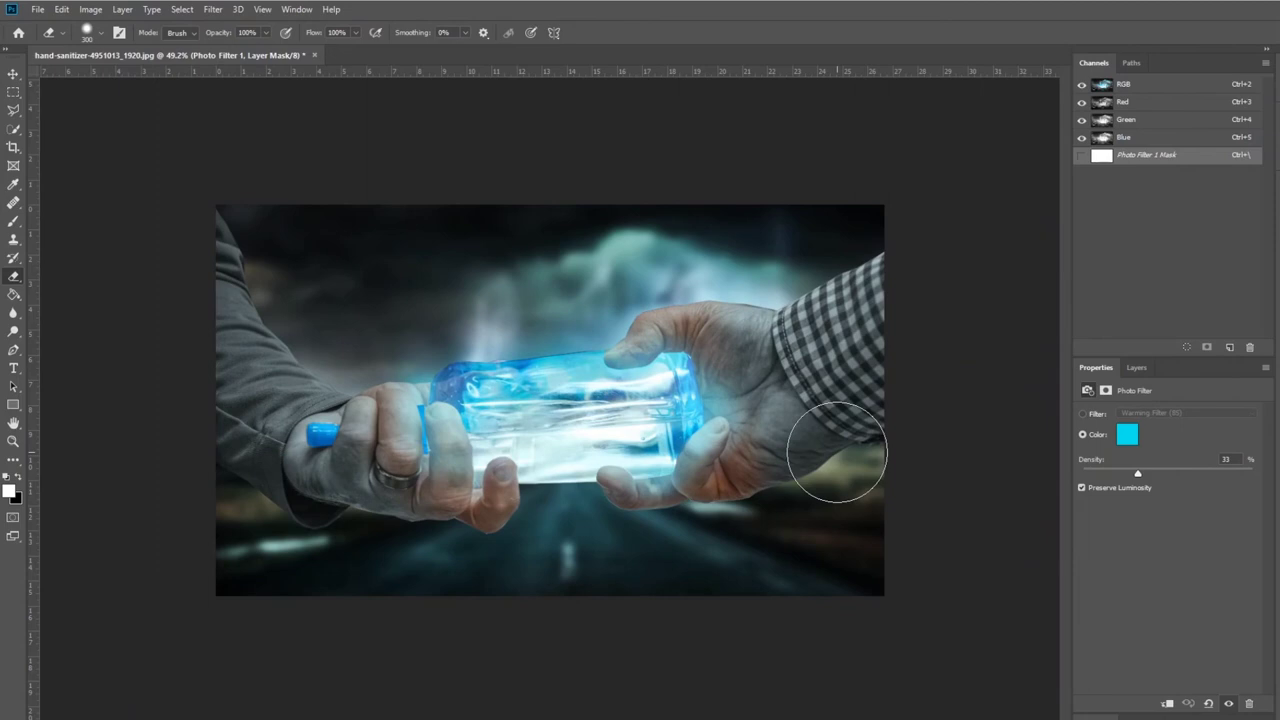
scroll(884, 419, "down", 4)
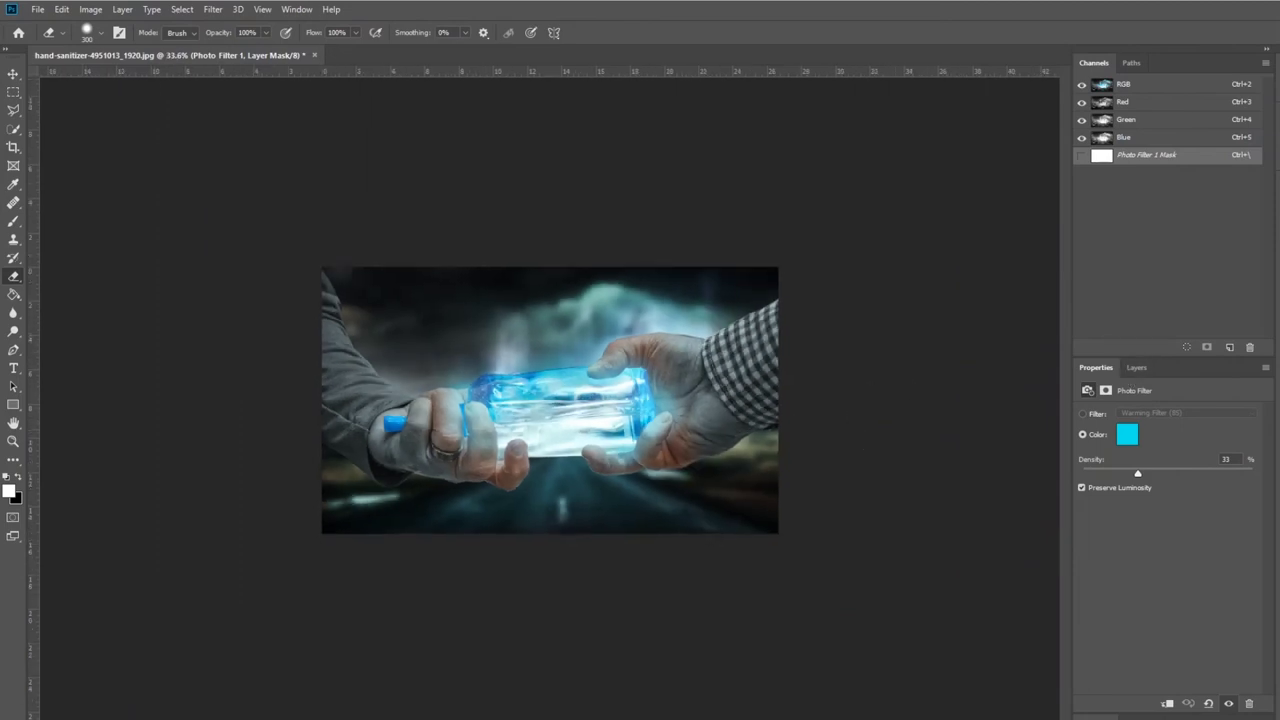
left_click(1137, 367)
left_click(1106, 452)
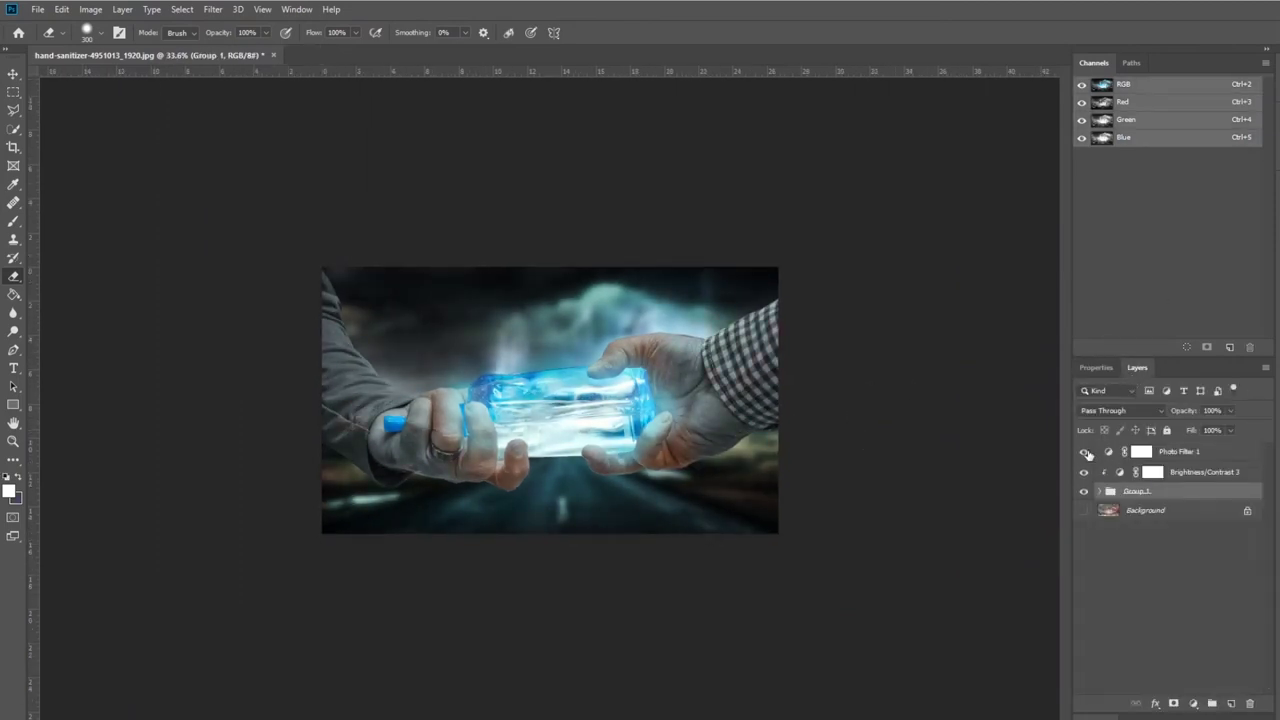
left_click(1152, 472)
left_click(1141, 452)
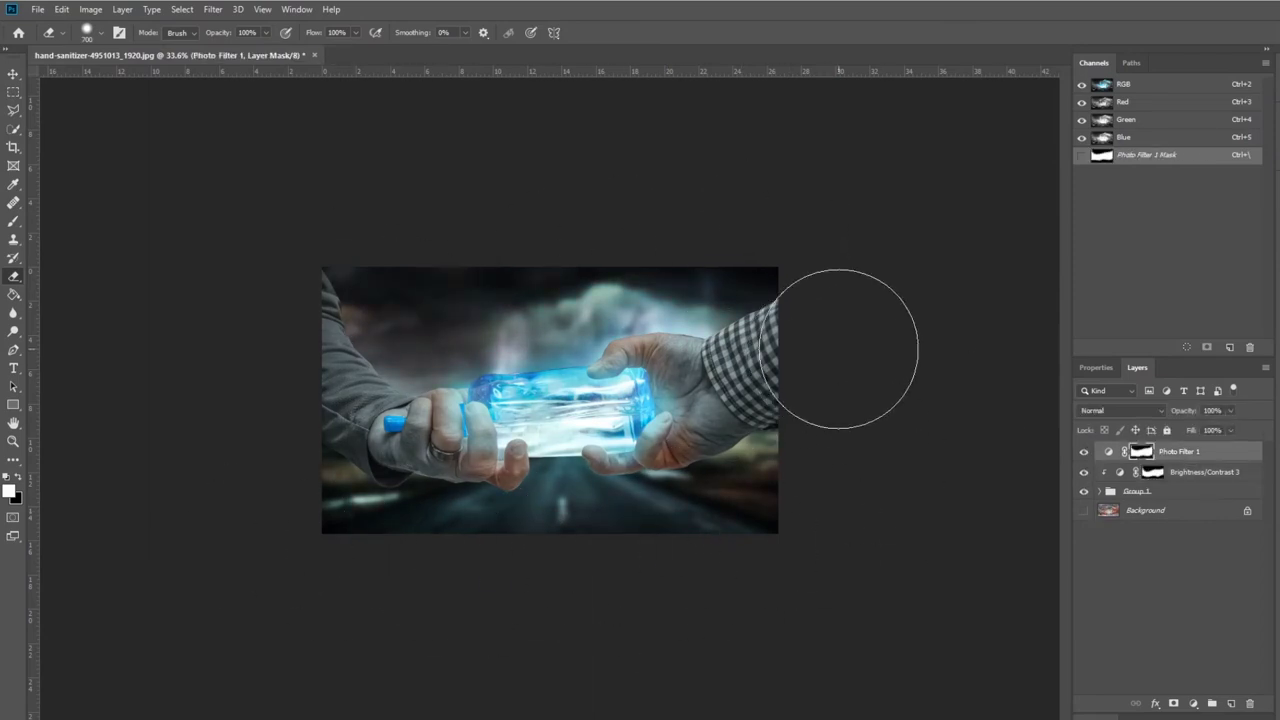
- Paste the sparkle image in Overlay mode and scale it to fill the canvas
left_click(13, 73)
key("ctrl+v")
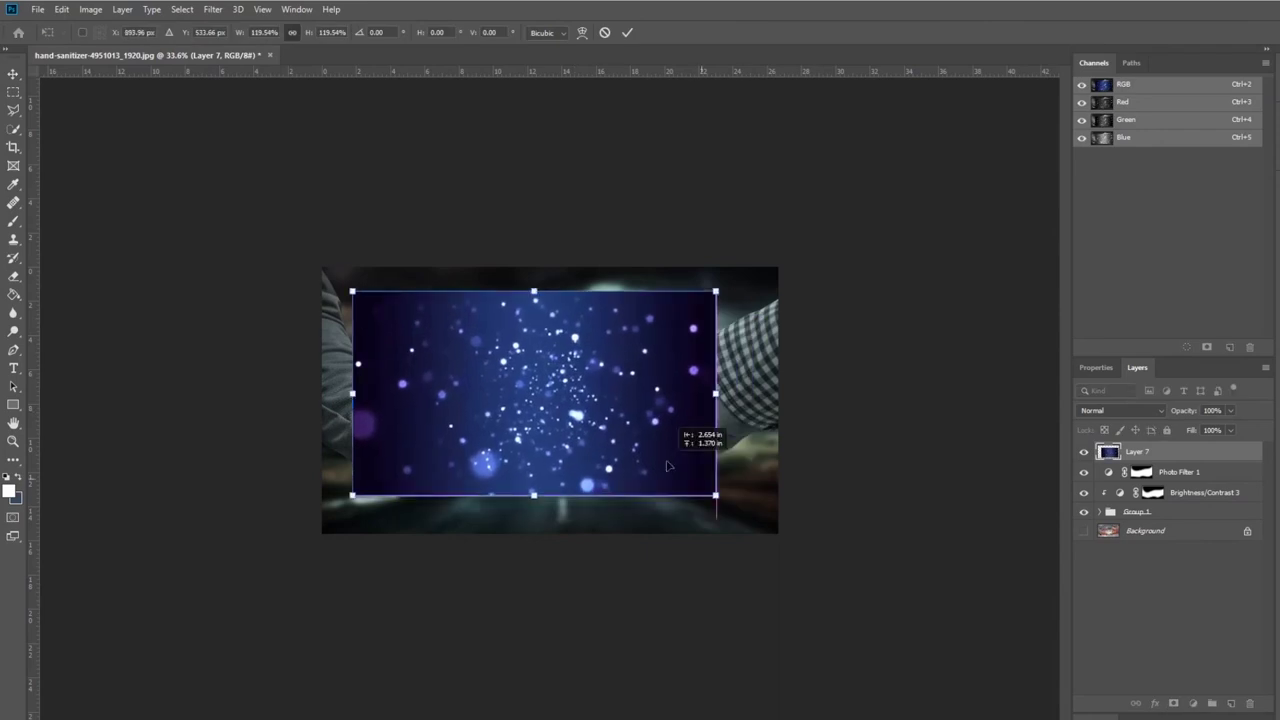
left_click(1120, 410)
left_click(1100, 568)
key("ctrl+t")
left_click_drag(716, 497, 795, 530)
key("Return")
key("ctrl+t")
key("Return")
- Erase sparkles at low opacity from the lower edges and dark background
left_click(13, 276)
key("4")
key("1")
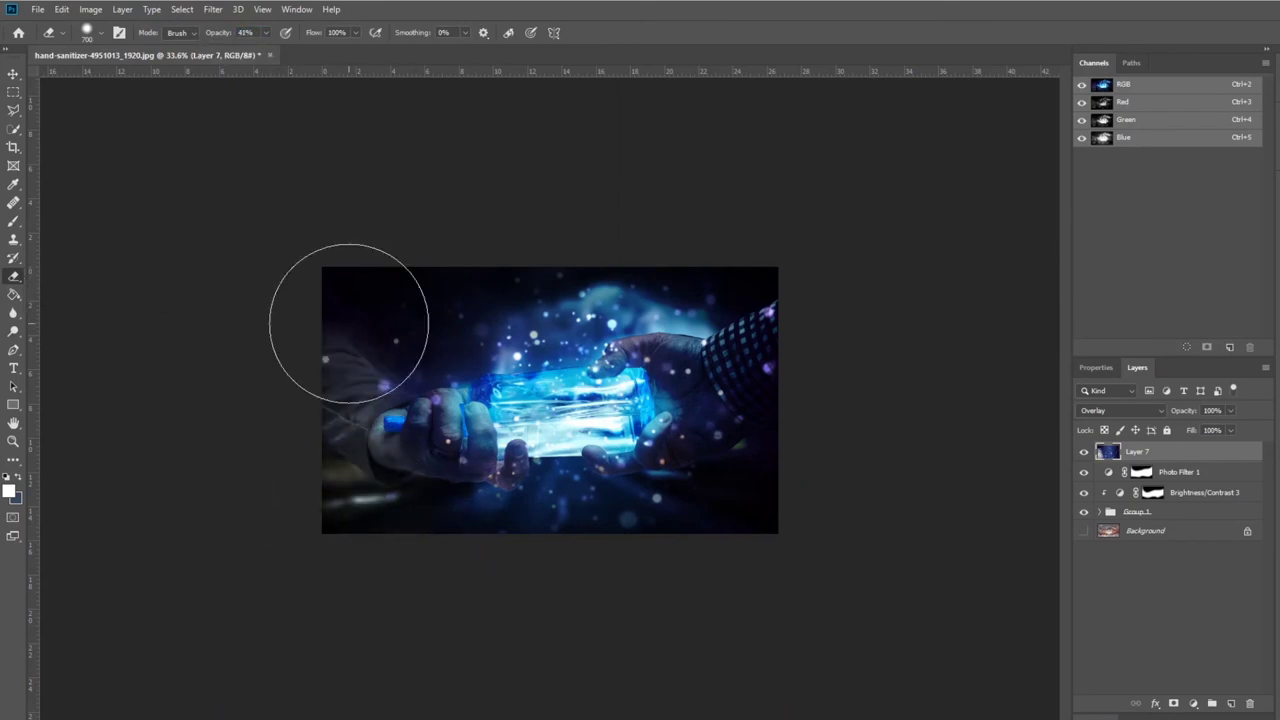
mouse_move(728, 509)
left_mouse_down()
mouse_move(731, 271)
mouse_move(420, 509)
mouse_move(326, 320)
mouse_move(350, 370)
left_mouse_up()
key("2")
key("1")
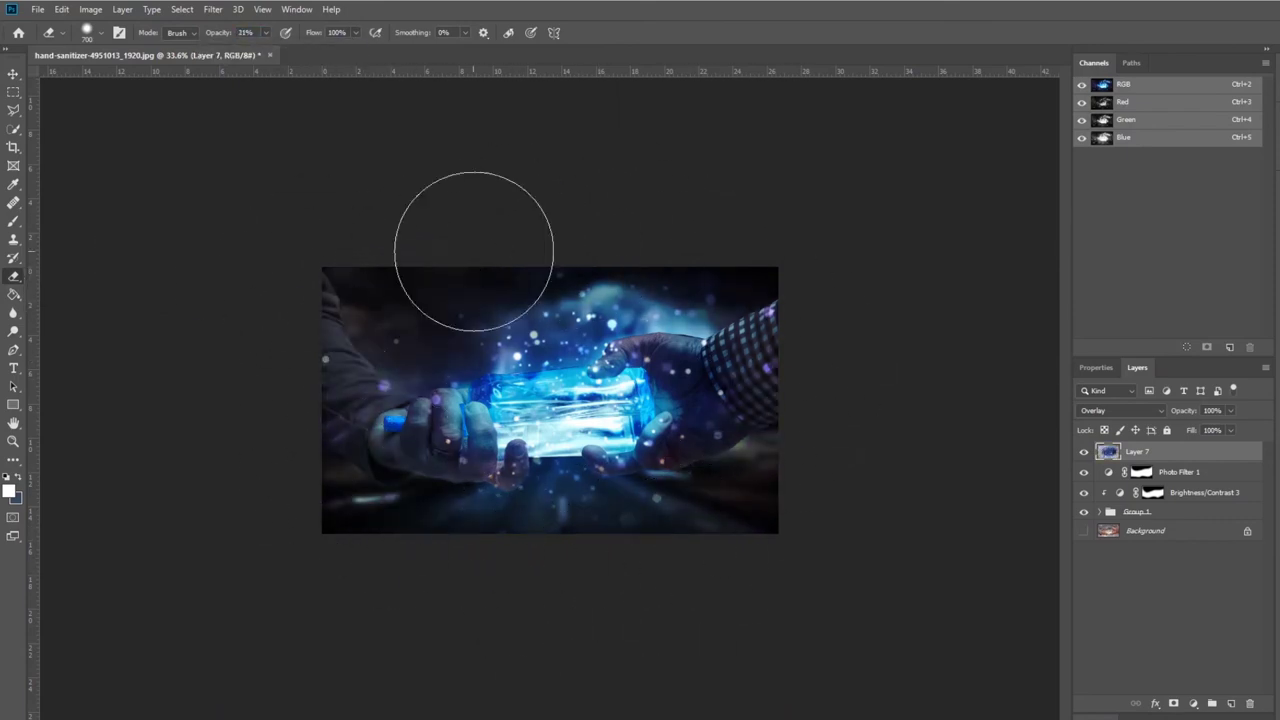
left_click_drag(469, 229, 740, 300)
mouse_move(1230, 410)
left_mouse_down()
mouse_move(1223, 430)
mouse_move(1188, 429)
left_mouse_up()
- Duplicate the sparkle layer as Layer 7 copy and make the copy visible
key("ctrl+j")
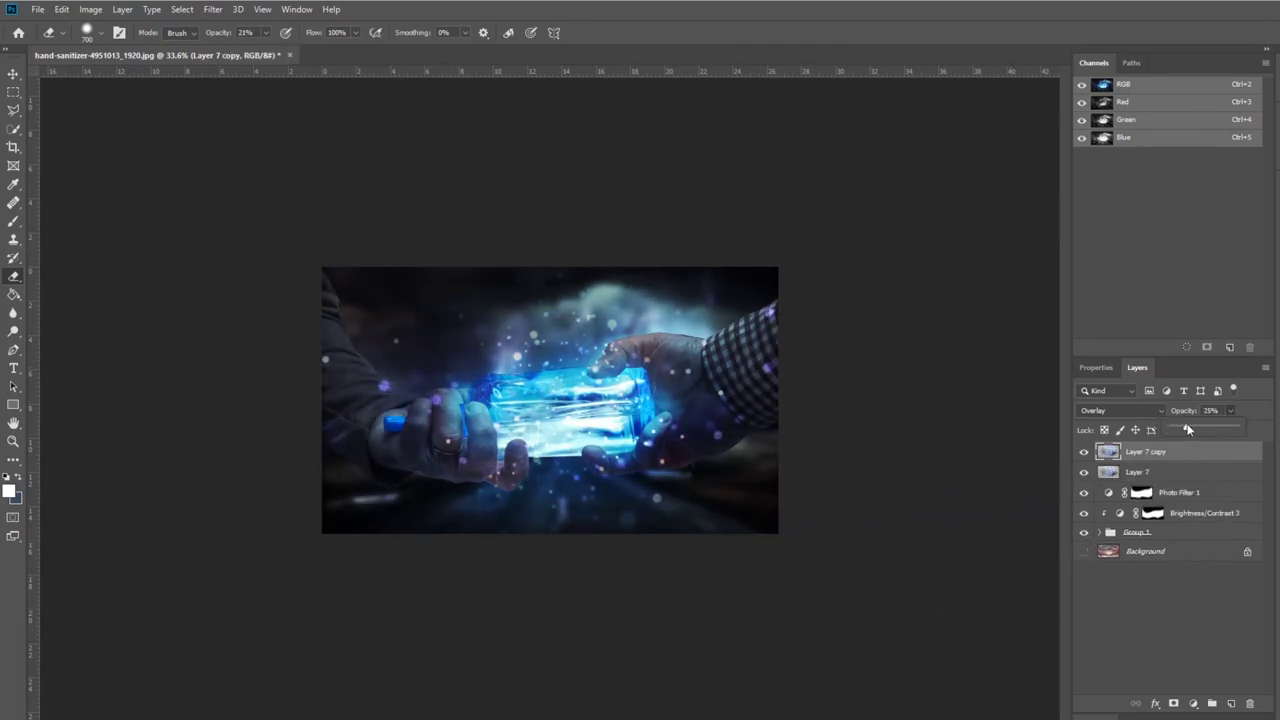
left_click(1104, 472)
left_click(1083, 456)
scroll(909, 306, "up", 1)
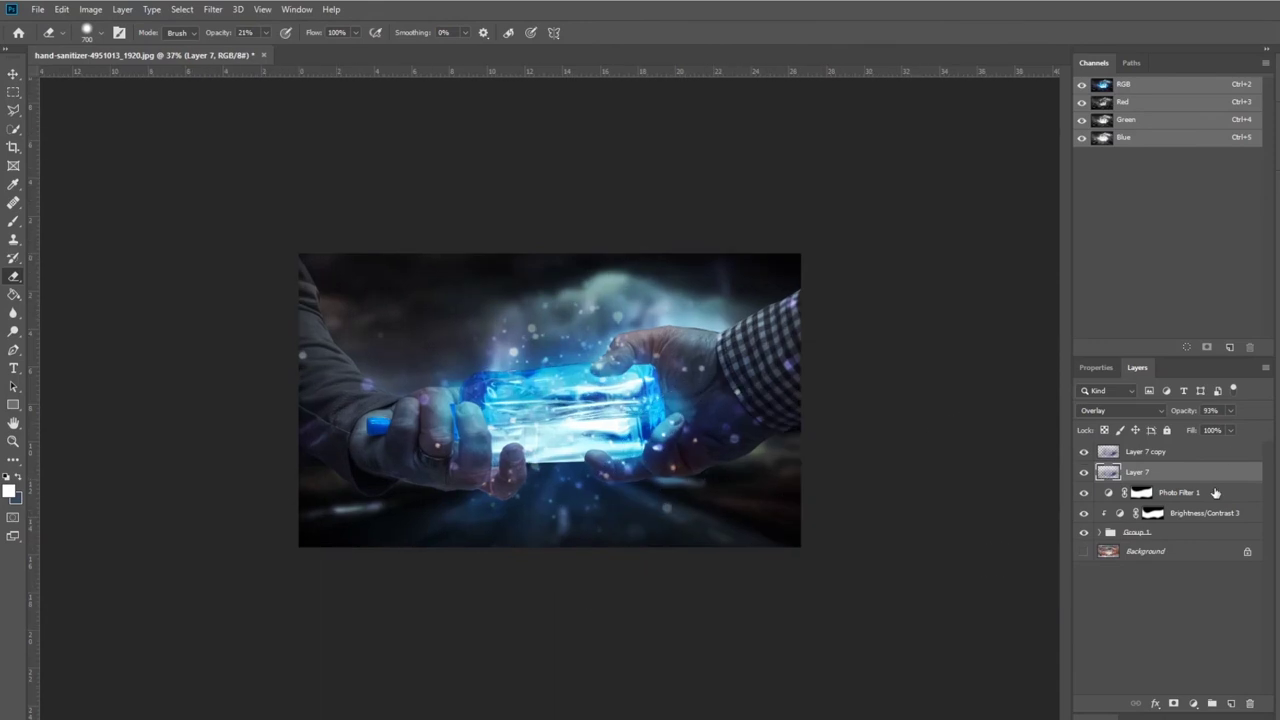